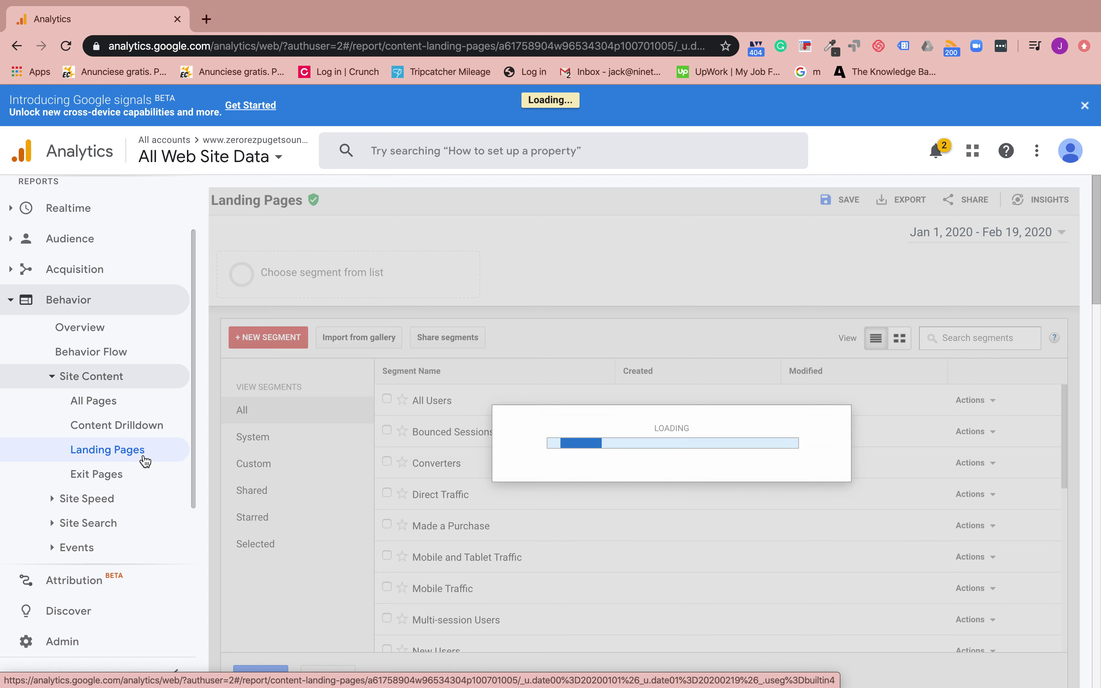
Step: Review the Landing Pages report for paid traffic and remove the Paid Traffic segment from it
scroll(494, 460, down, 1)
scroll(494, 460, down, 5)
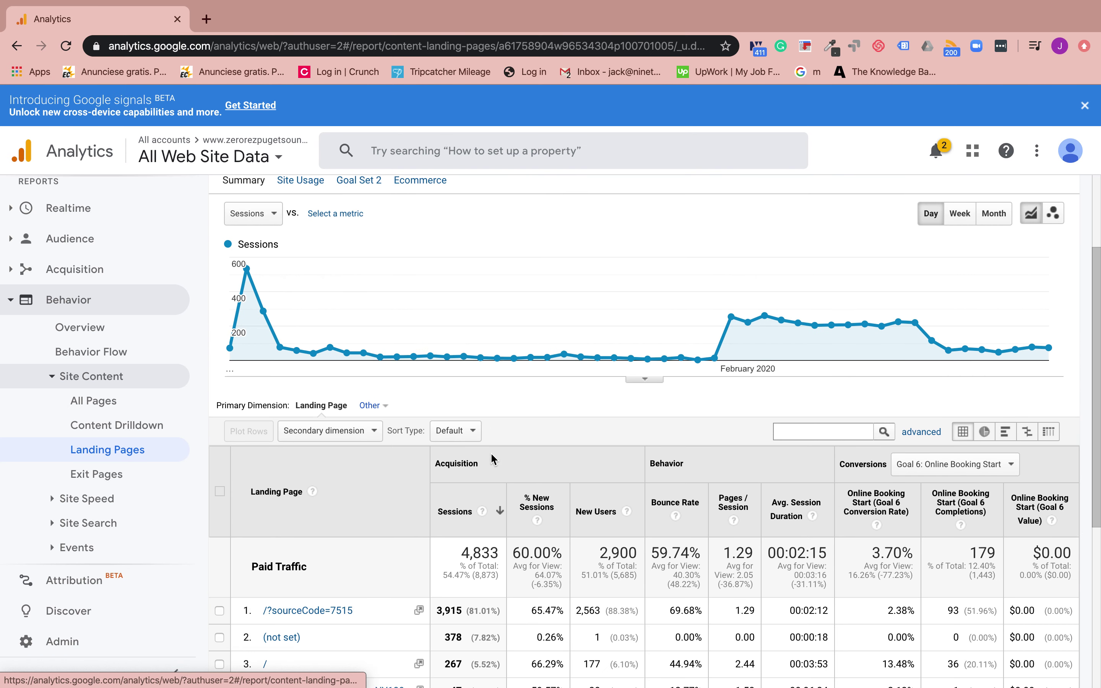
scroll(381, 430, down, 4)
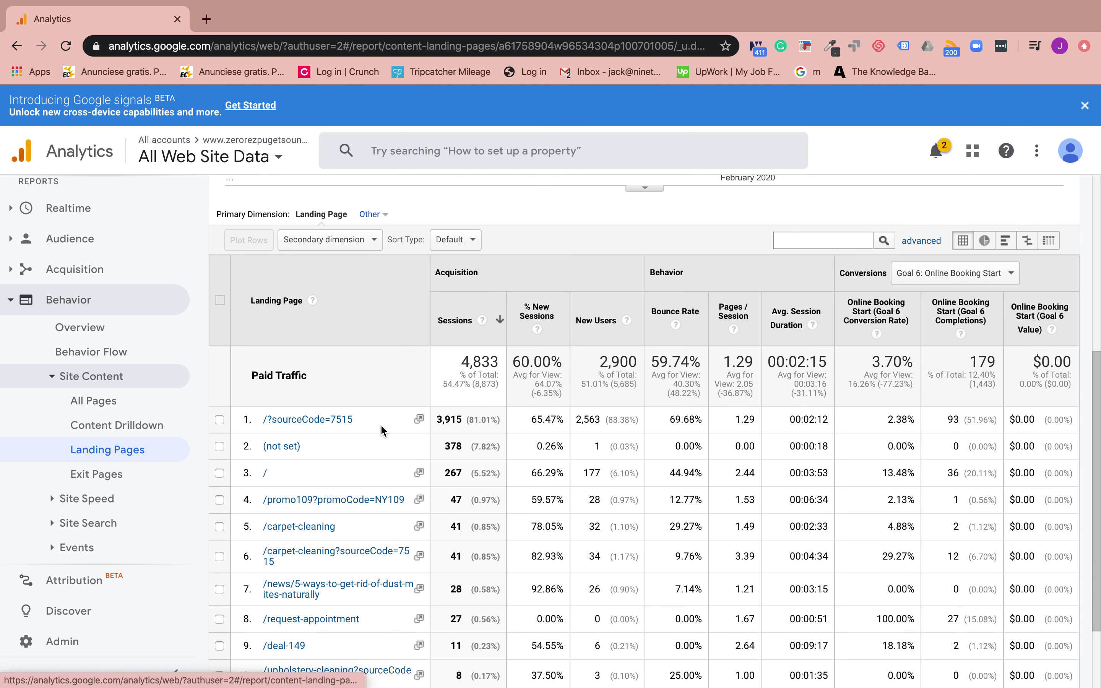
scroll(597, 553, up, 3)
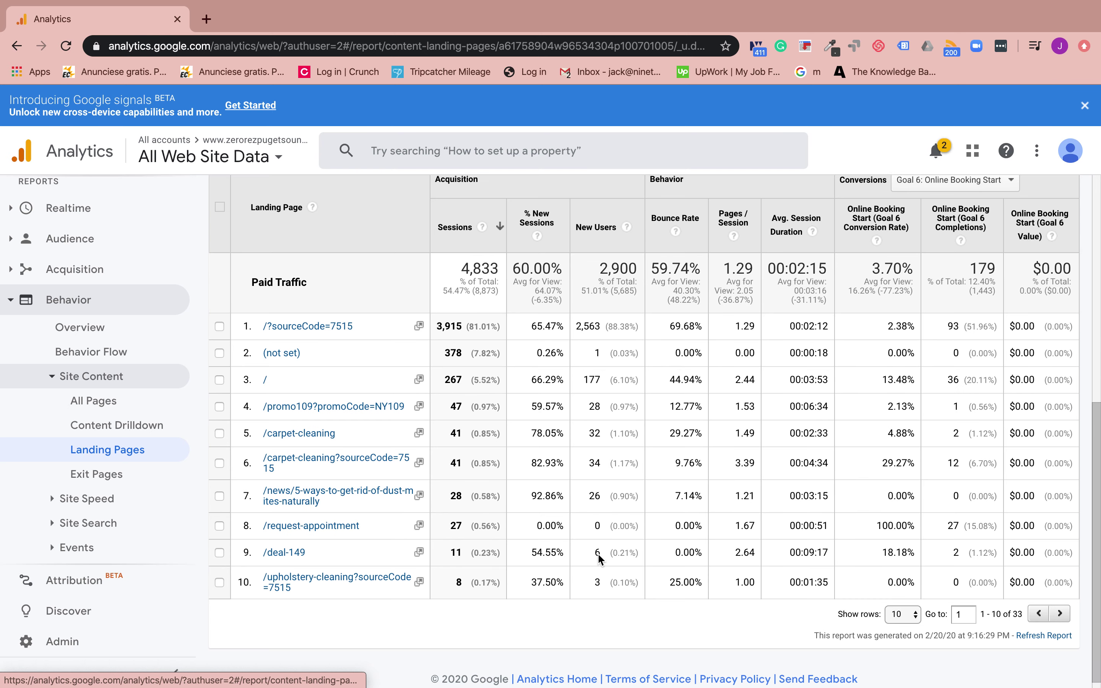
scroll(599, 507, up, 6)
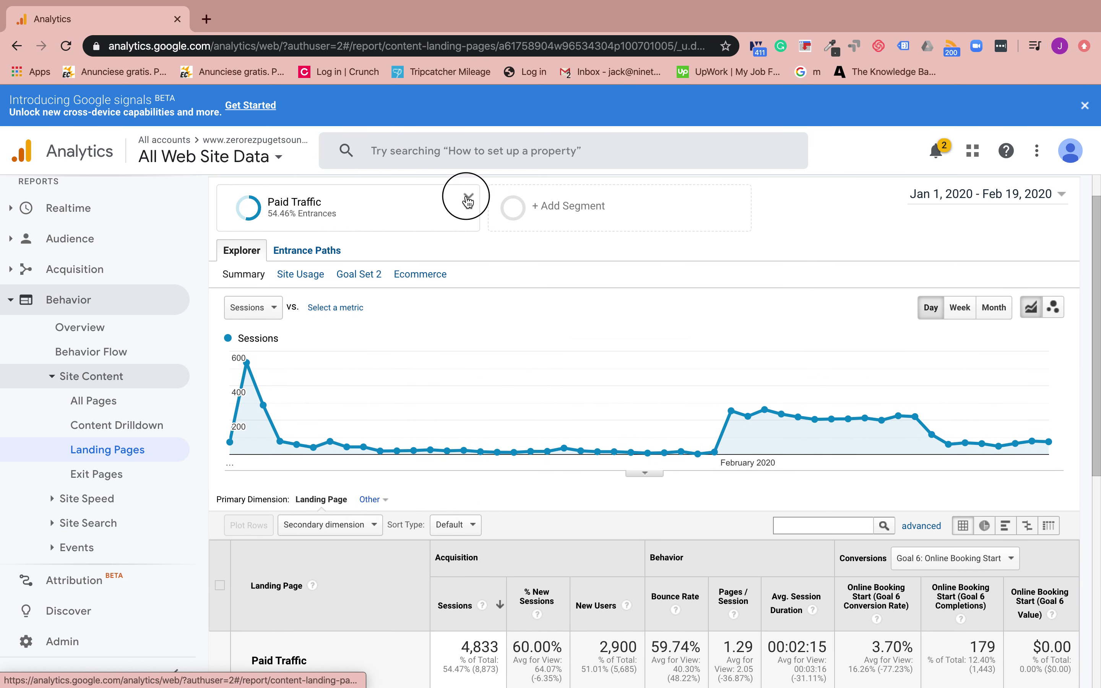
click(468, 197)
click(518, 256)
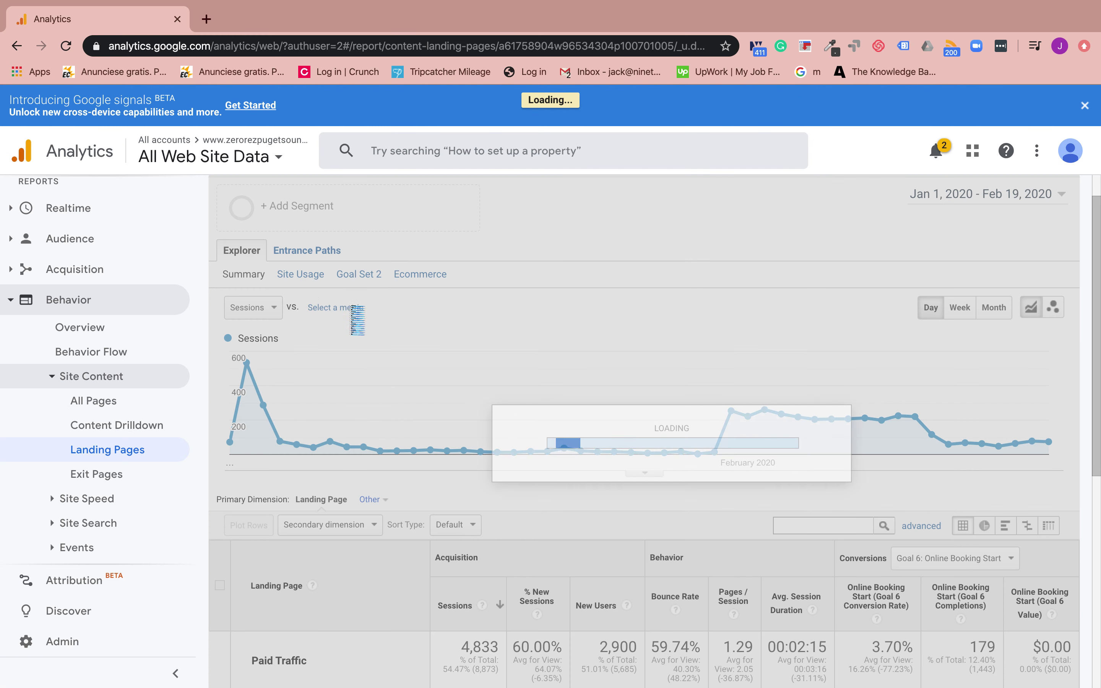
scroll(587, 212, up, 1)
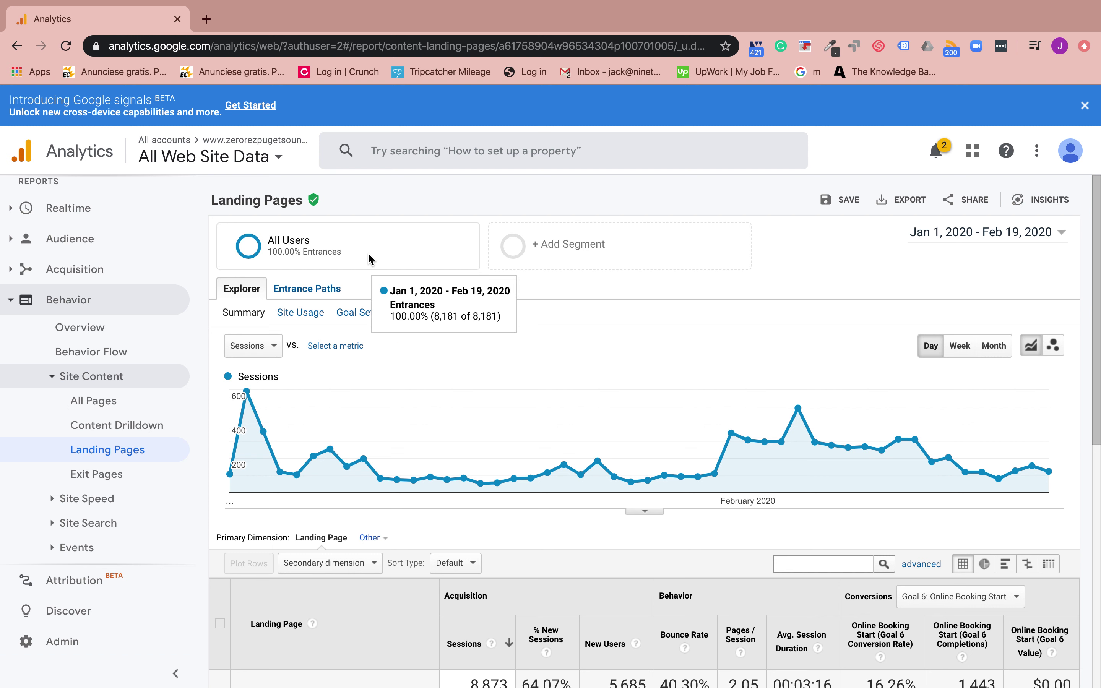
Step: Find the built-in Paid Traffic segment in the segment list and make a copy of it for editing
click(586, 258)
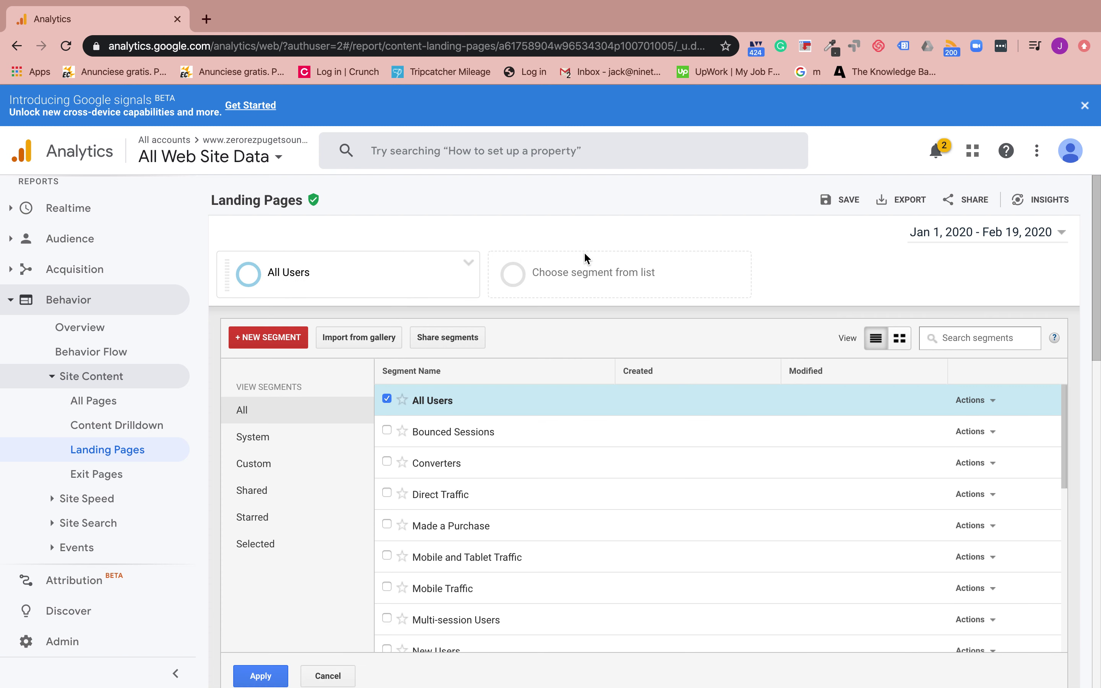
scroll(597, 506, down, 3)
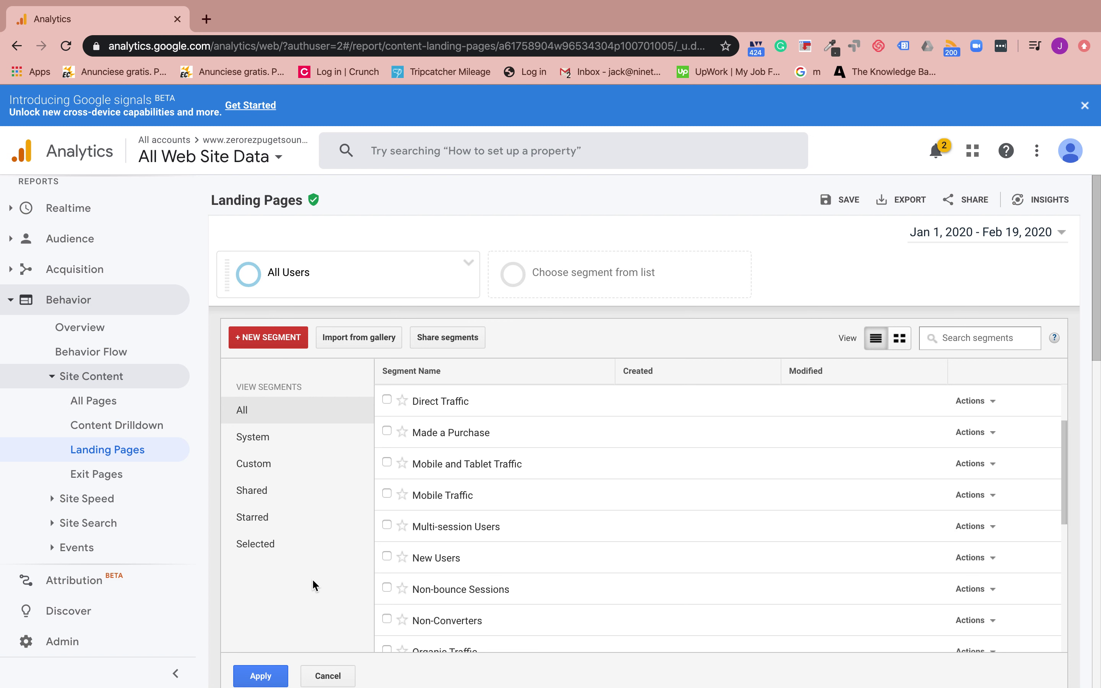
scroll(610, 553, down, 2)
scroll(610, 554, up, 5)
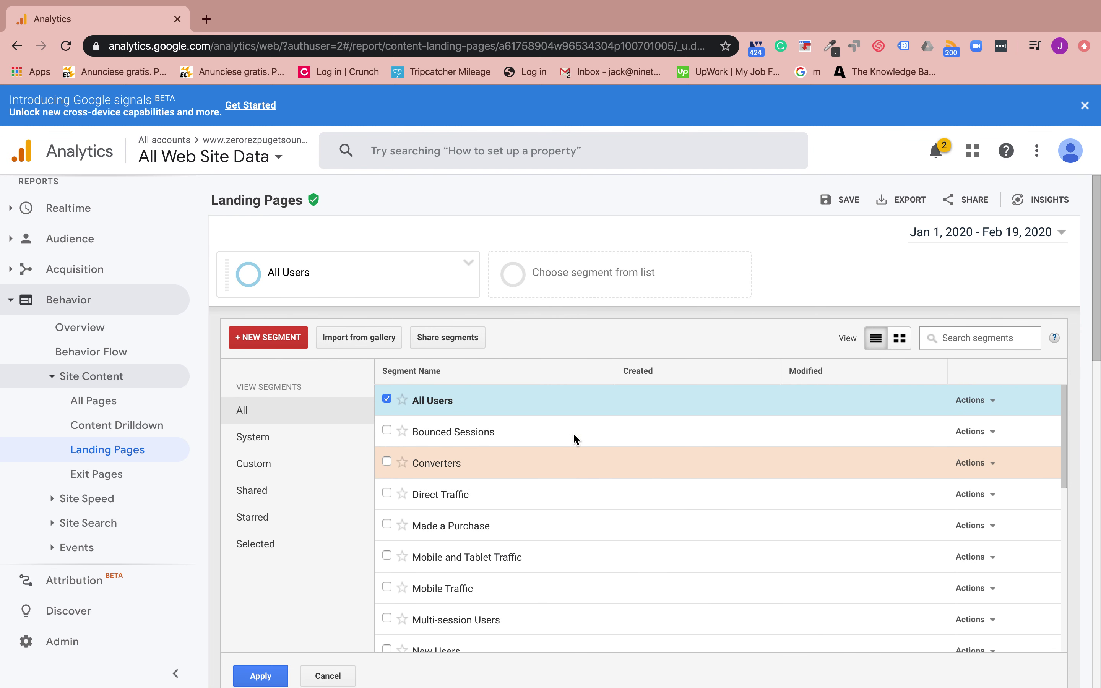
scroll(603, 545, down, 6)
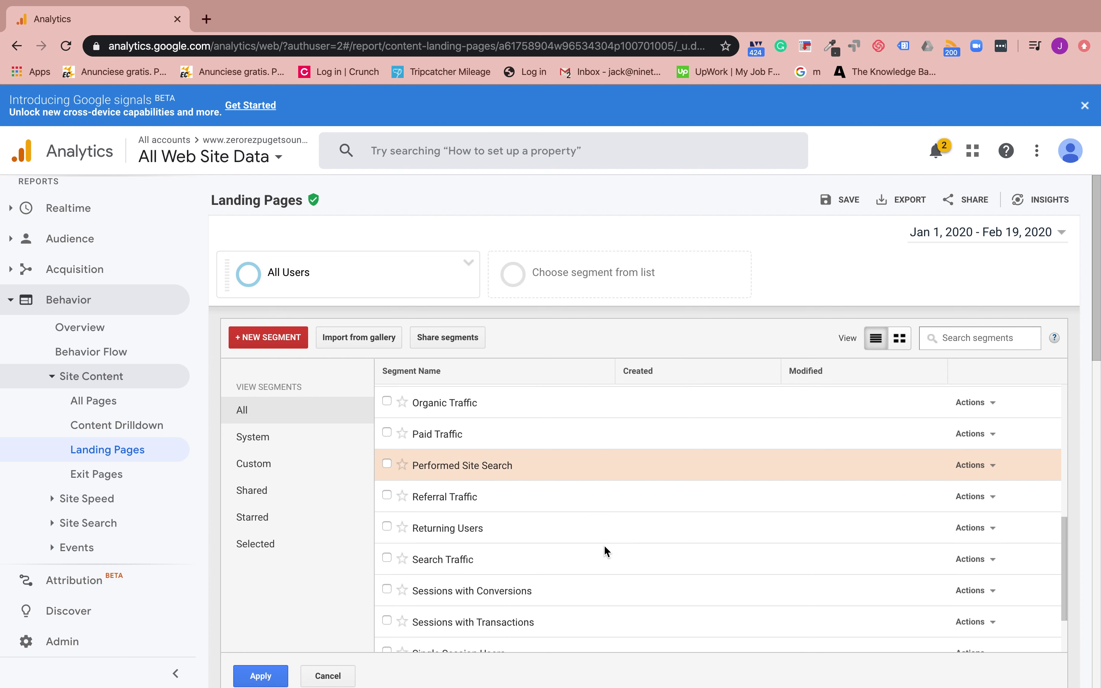
scroll(603, 545, up, 1)
mouse_move(484, 465)
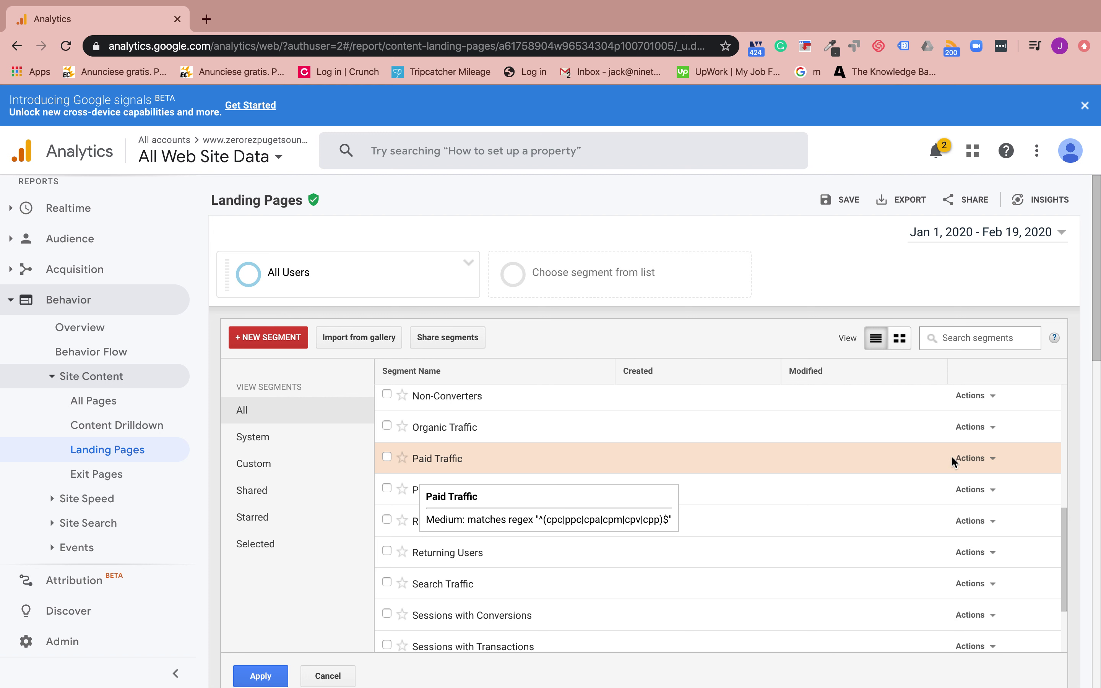
click(964, 460)
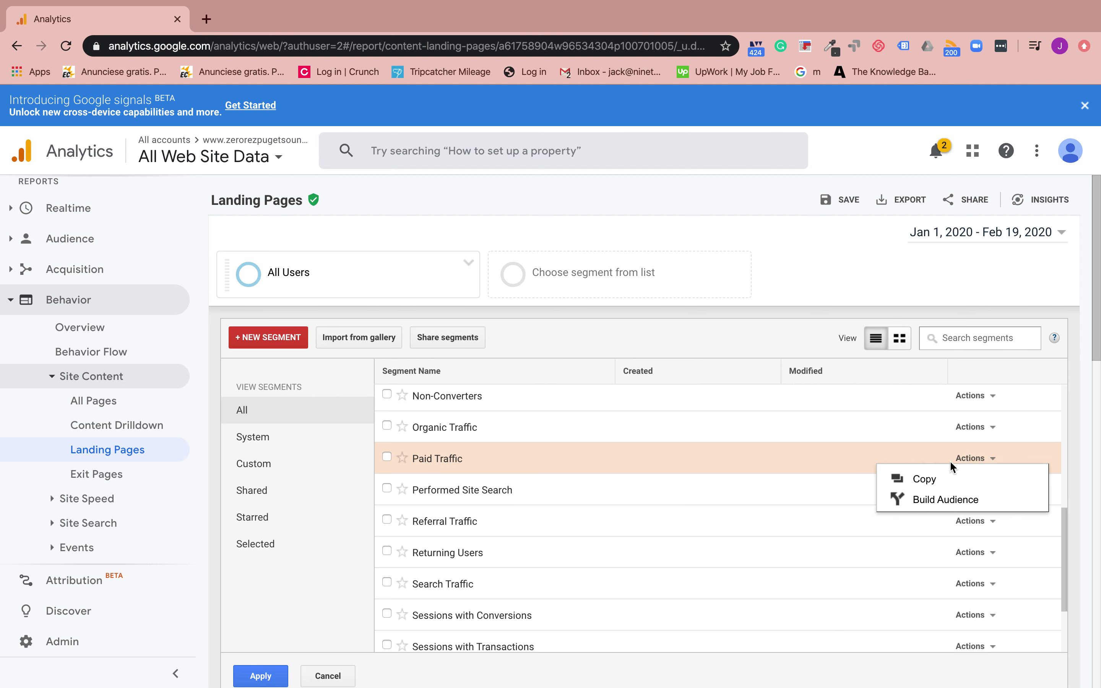
click(919, 478)
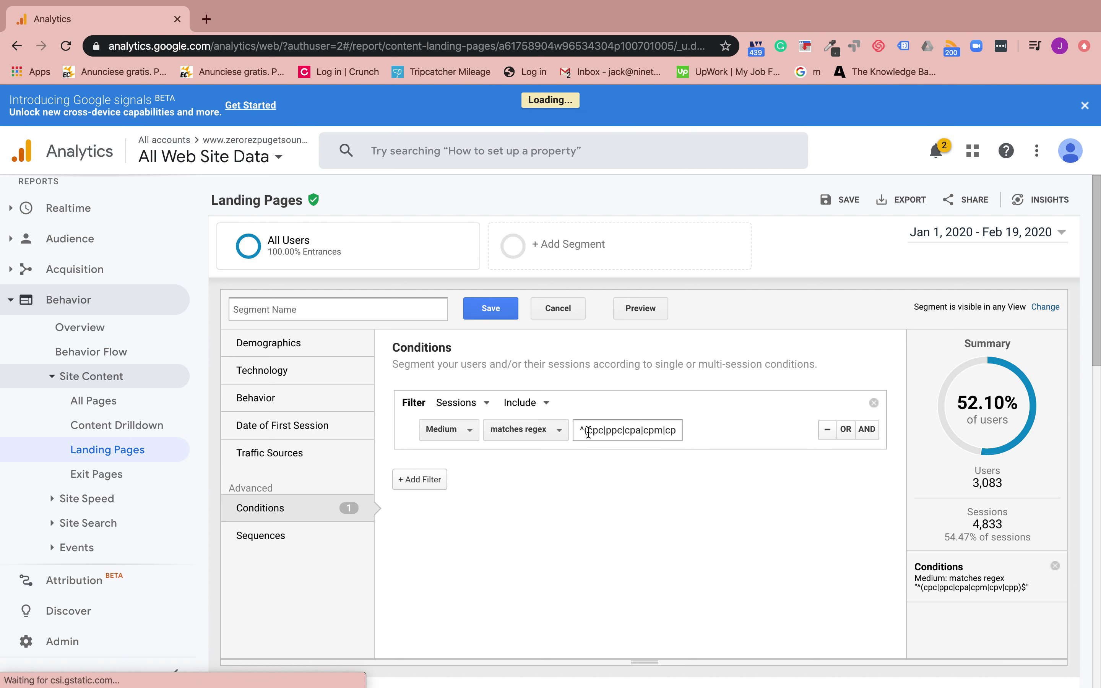
Step: Set the copied segment's Medium regex filter to Exclude and save the segment as "Exclude Paid Traffic"
drag(585, 431, 718, 467)
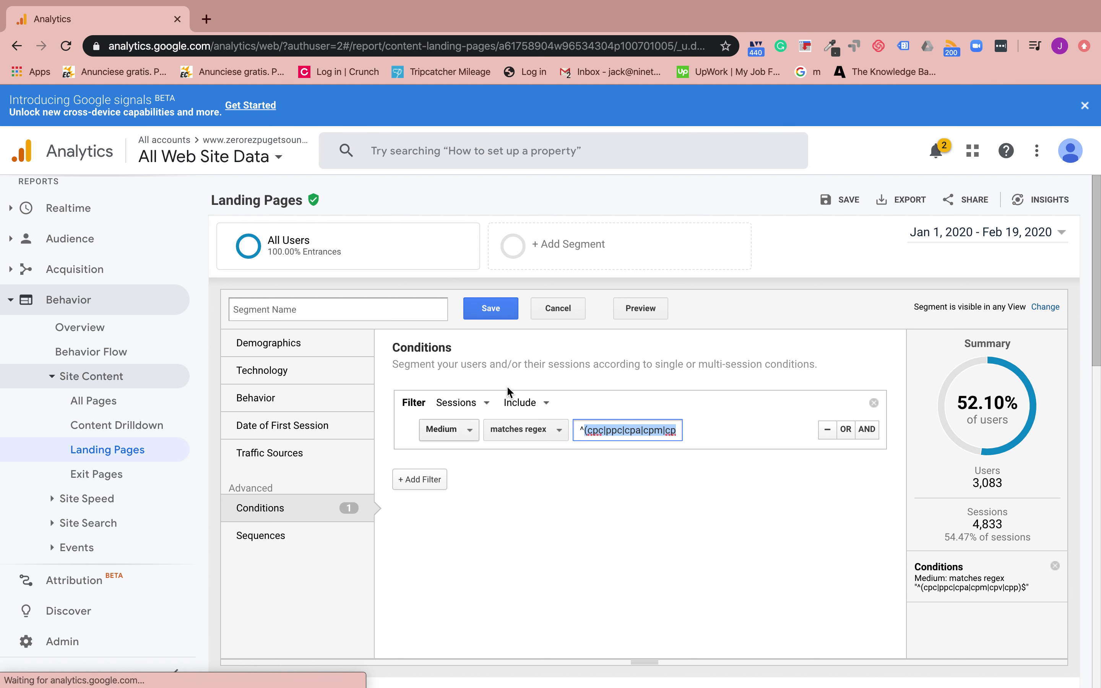
click(520, 409)
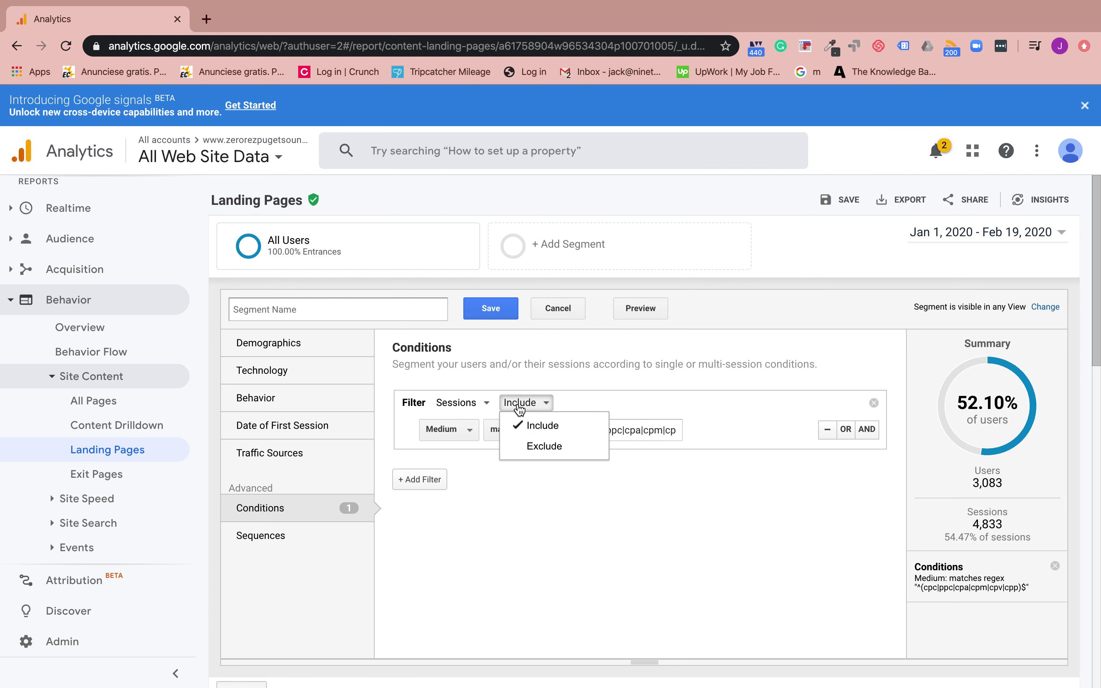
click(535, 451)
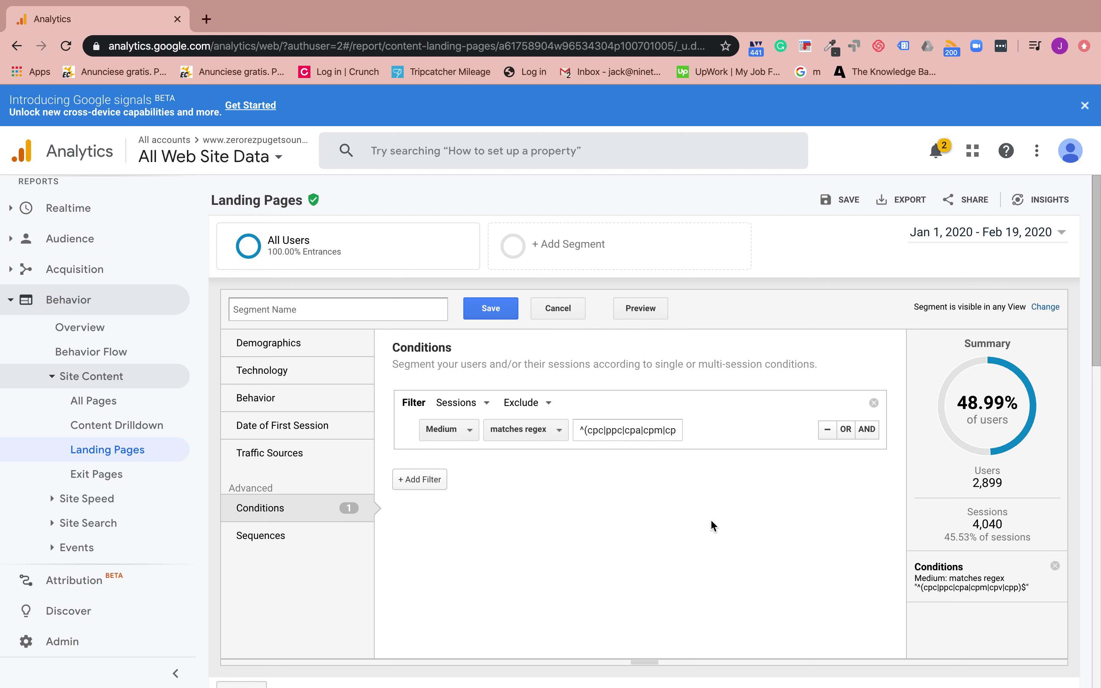
click(339, 311)
text(Exclude Paid Traffic)
click(482, 314)
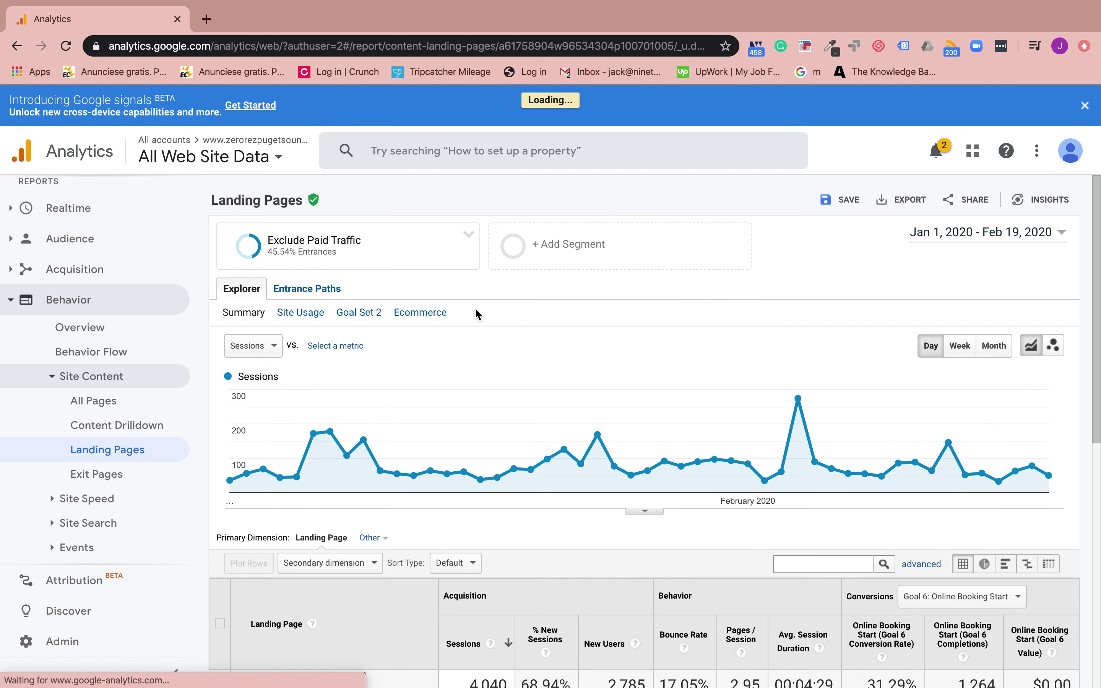
Step: Add the Paid Traffic segment beside Exclude Paid Traffic and apply both to the Landing Pages report
mouse_move(268, 250)
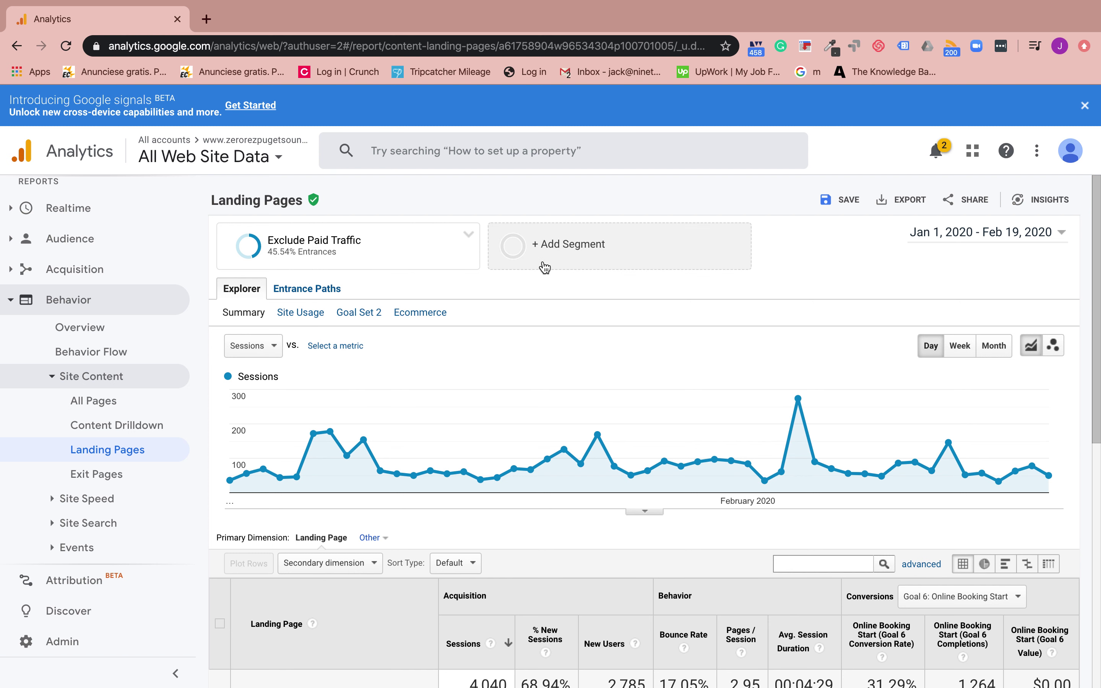
click(651, 12)
click(528, 250)
scroll(570, 520, down, 5)
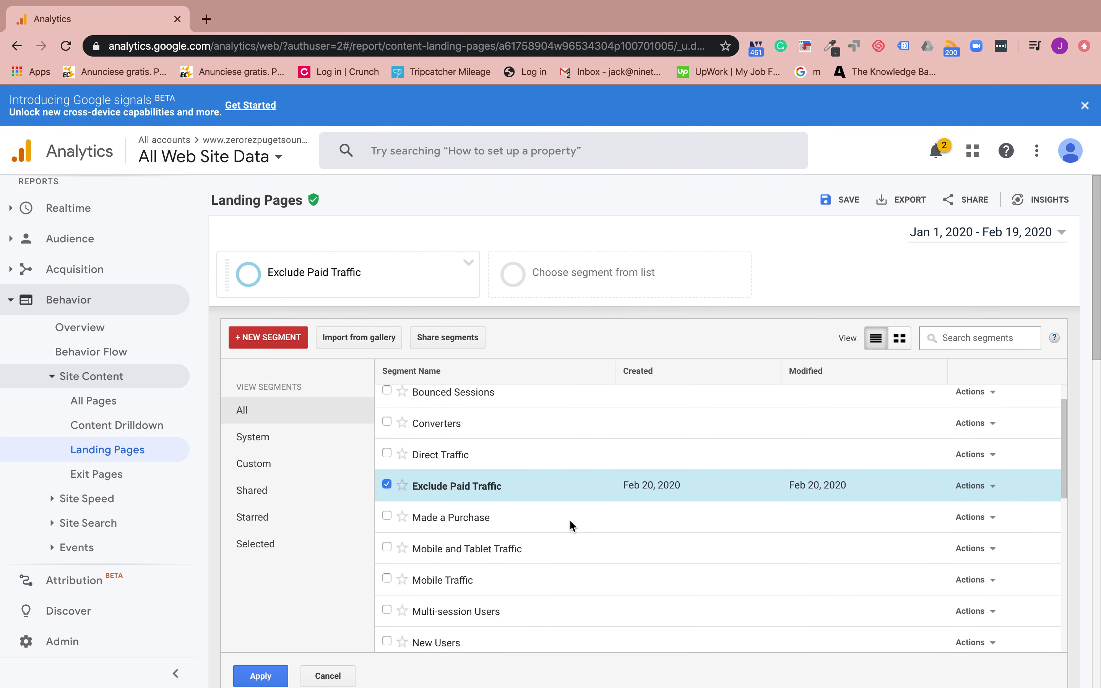
scroll(569, 520, down, 3)
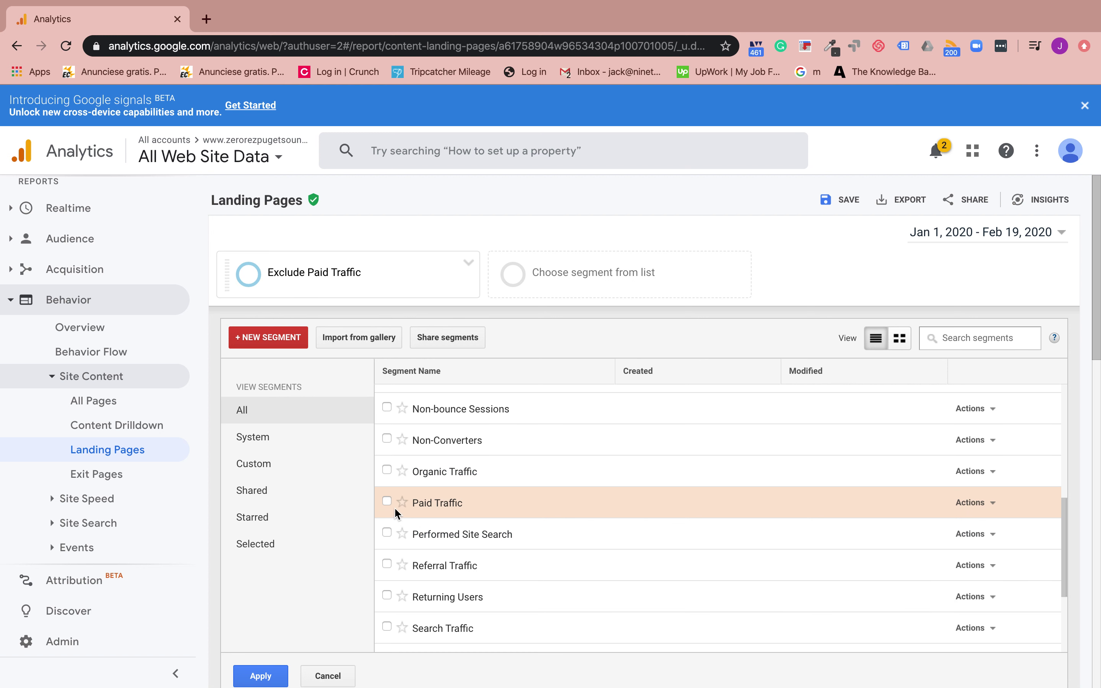
mouse_move(481, 509)
click(386, 501)
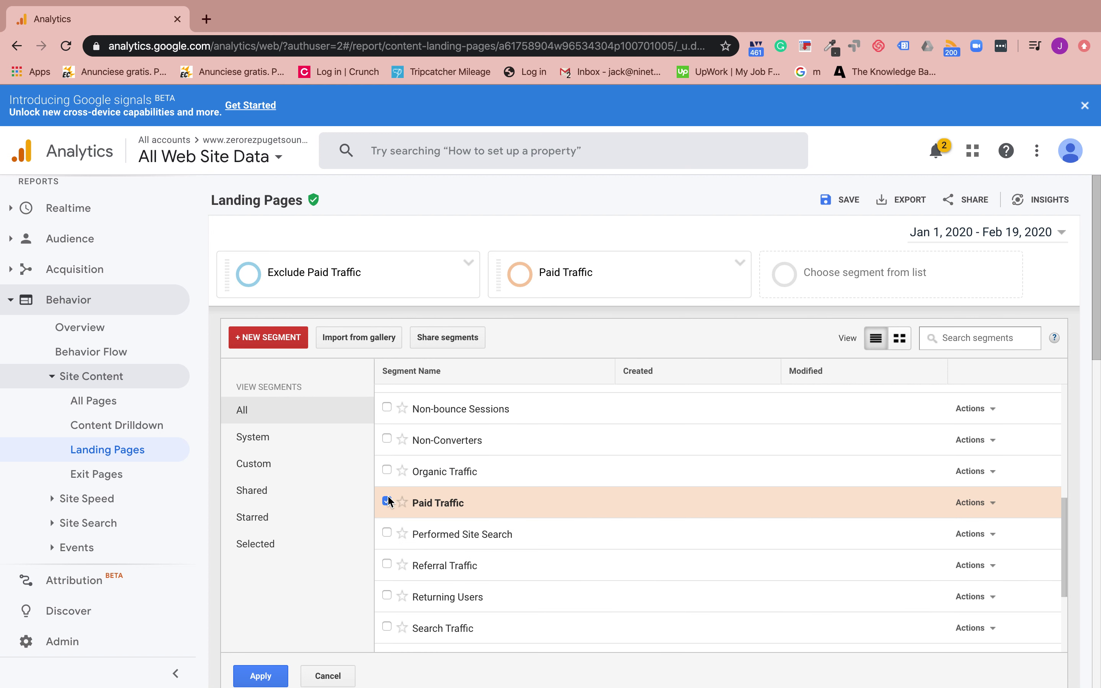
scroll(354, 591, down, 1)
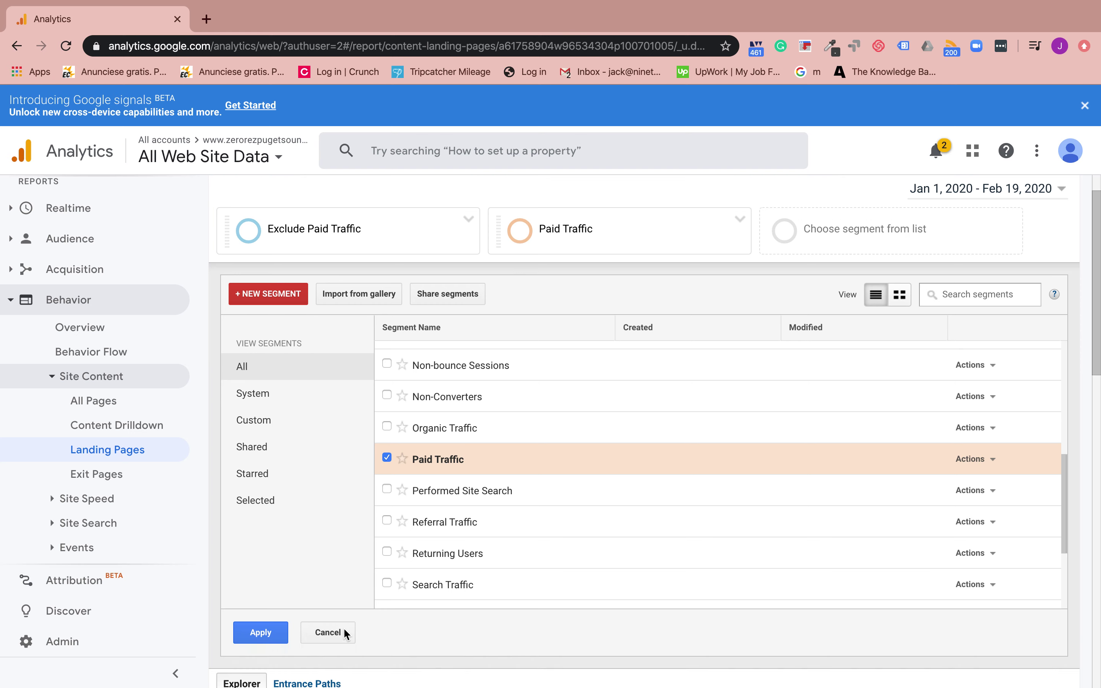
click(261, 630)
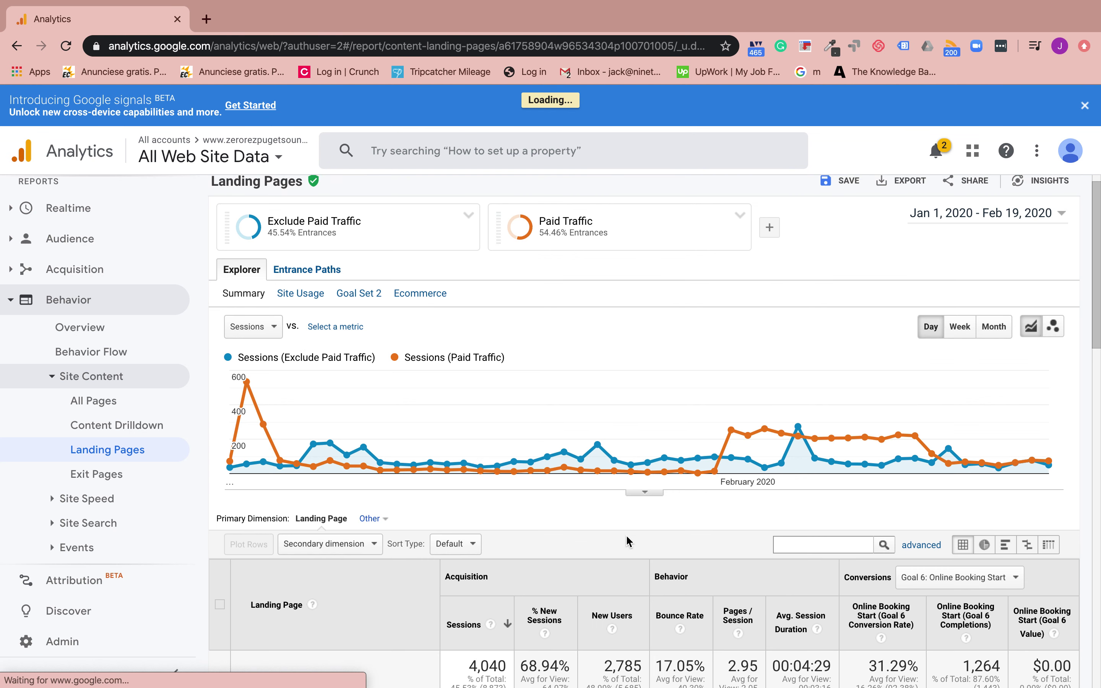
Step: Set the conversions shown in the landing page table to All Goals
scroll(626, 563, down, 1)
scroll(626, 563, up, 1)
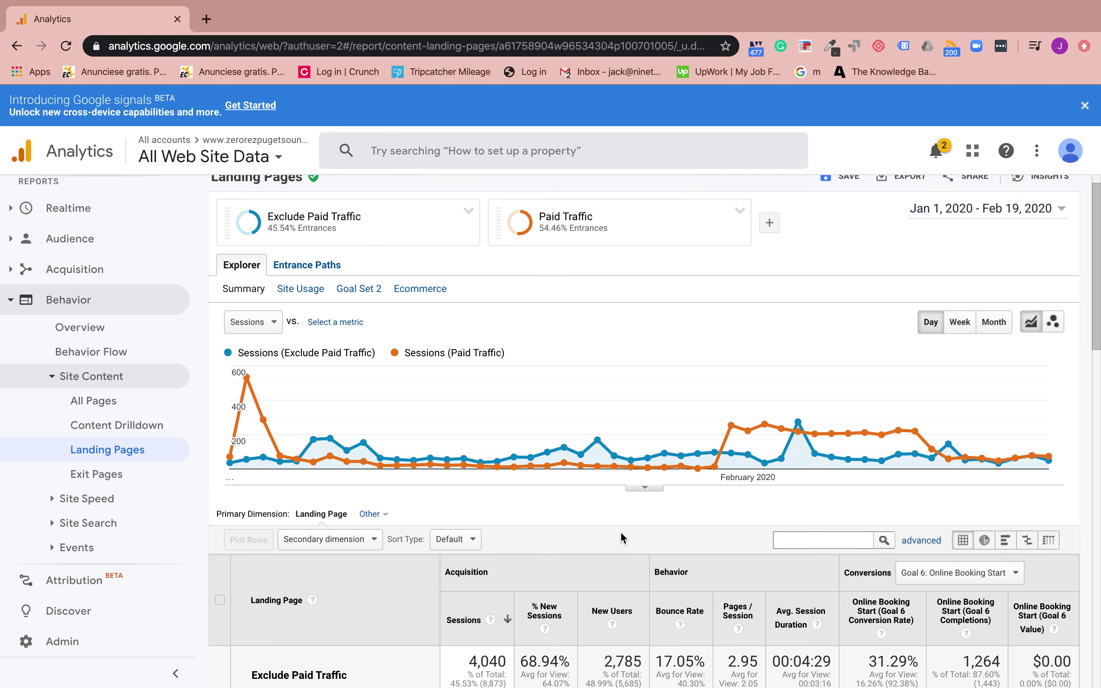
scroll(622, 536, down, 5)
scroll(368, 523, down, 2)
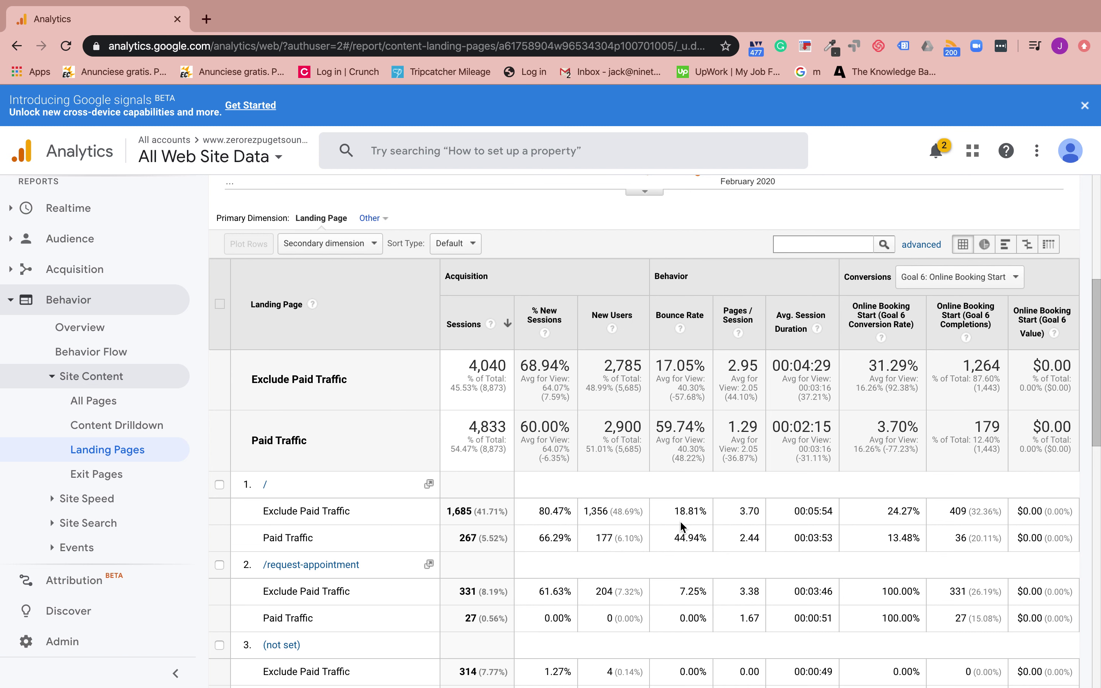
scroll(797, 437, up, 1)
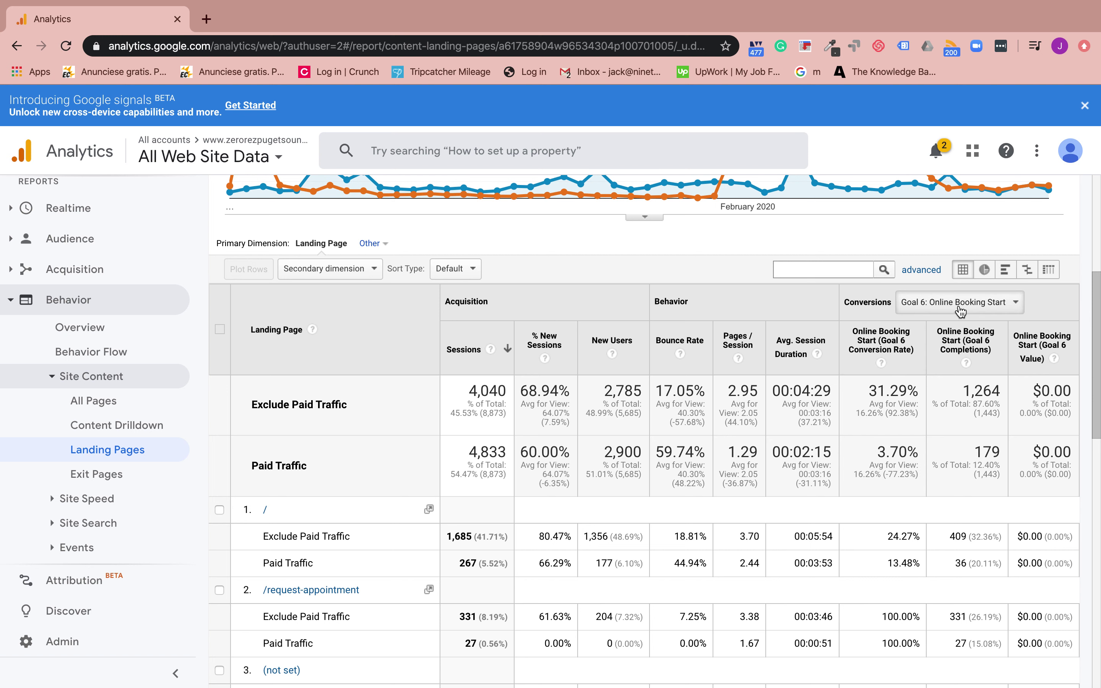
click(945, 302)
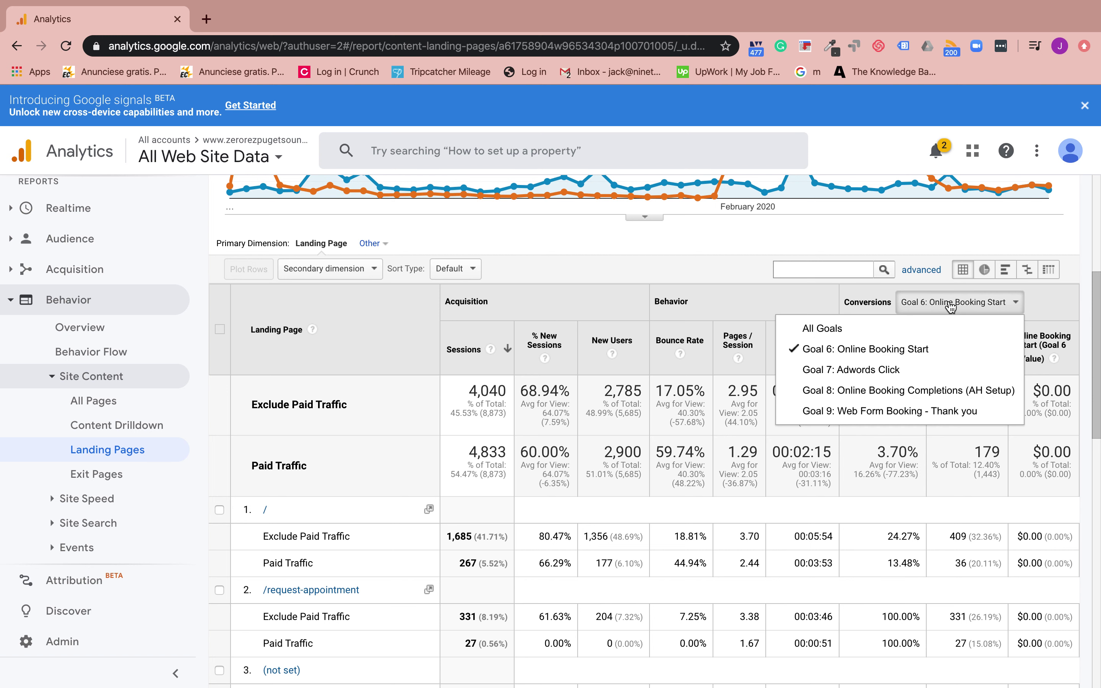
click(842, 331)
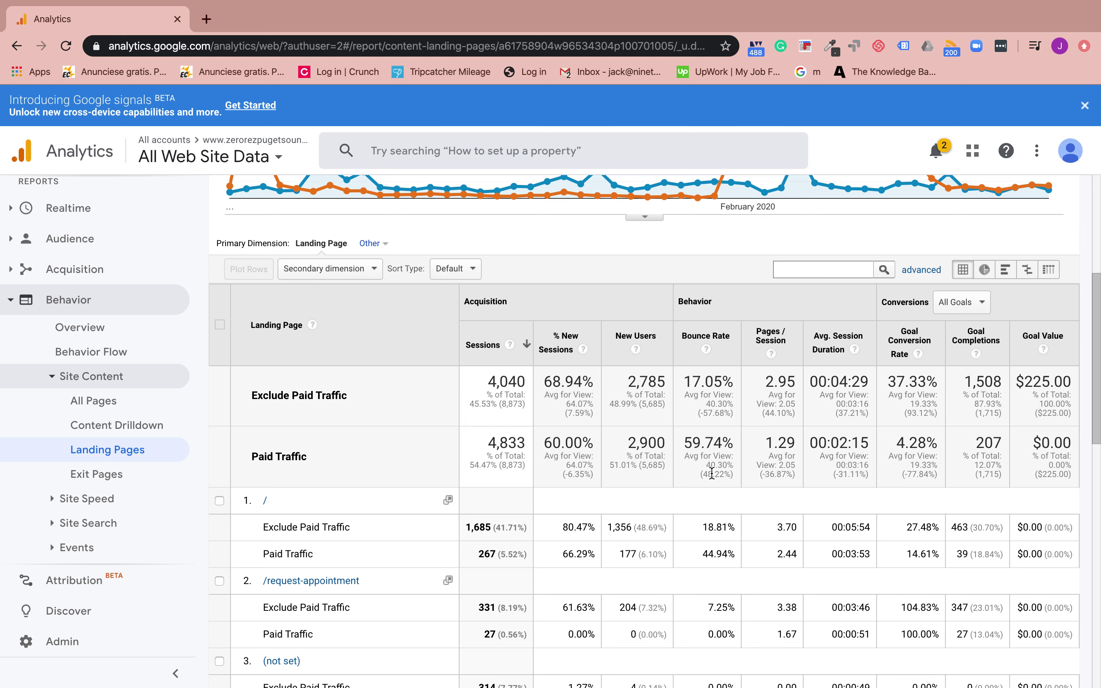
Step: Compare sessions, engagement and goal completions of paid and non-paid traffic for each landing page in the table
scroll(712, 472, down, 2)
scroll(712, 473, down, 5)
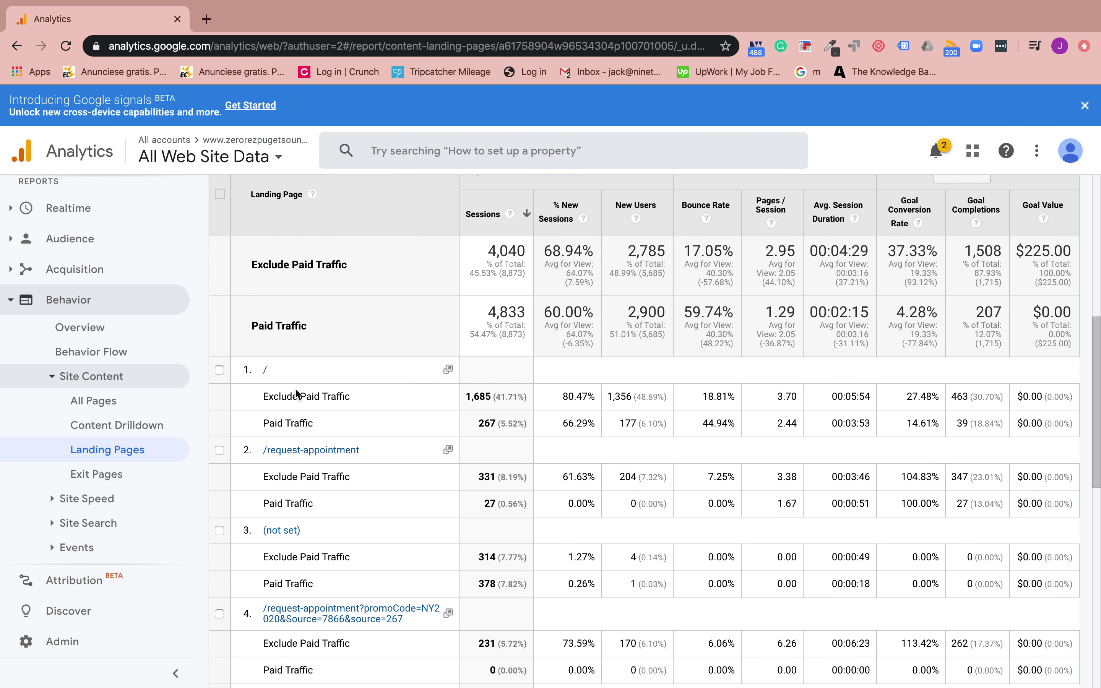
scroll(328, 428, down, 1)
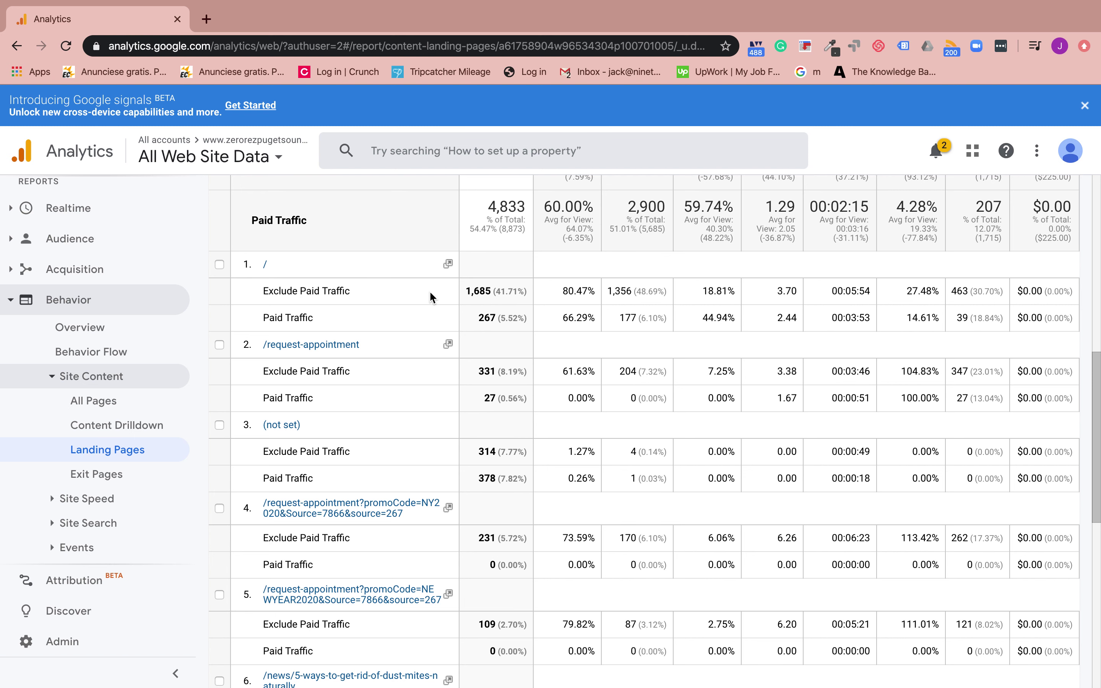
scroll(428, 294, up, 1)
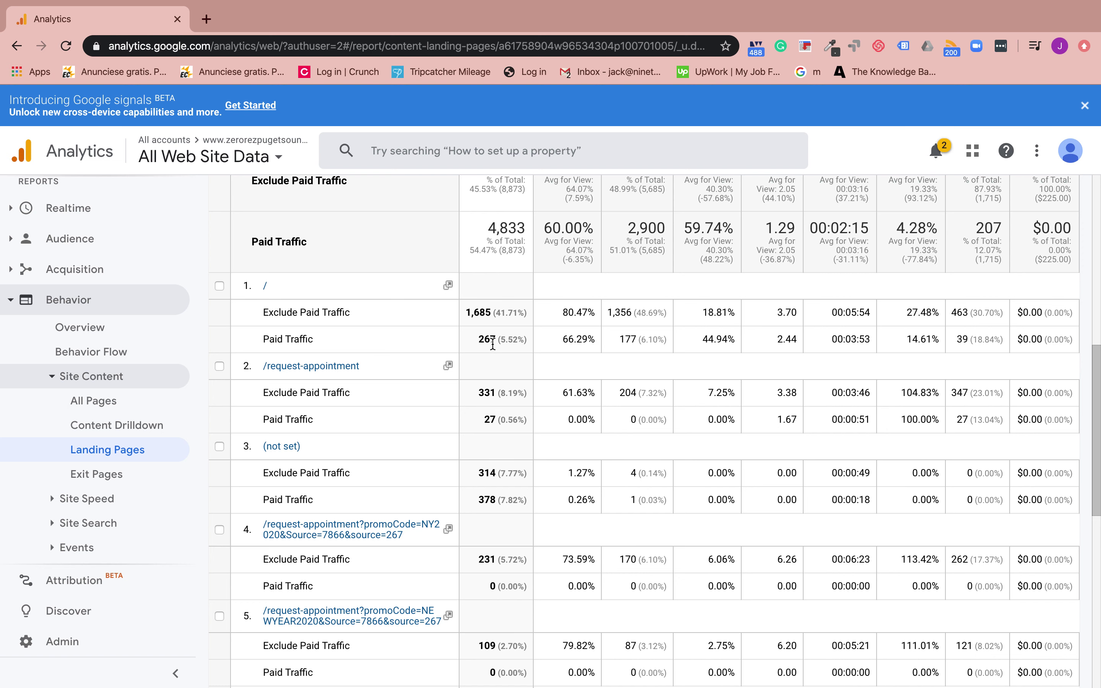
scroll(526, 337, up, 4)
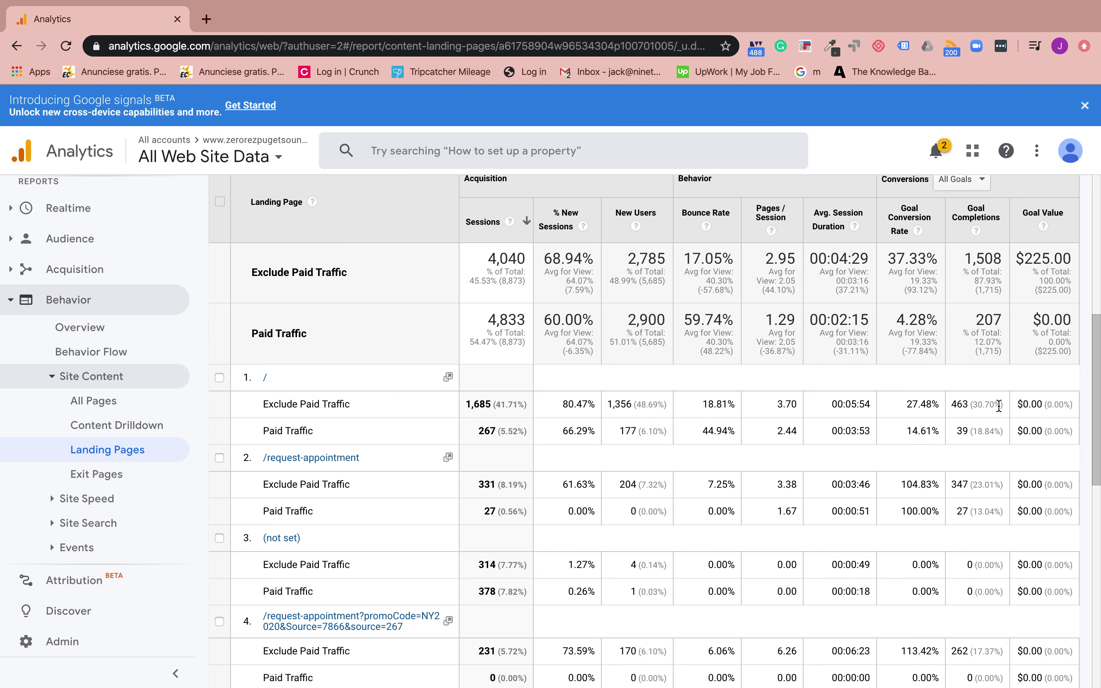
scroll(880, 406, up, 1)
scroll(881, 409, down, 5)
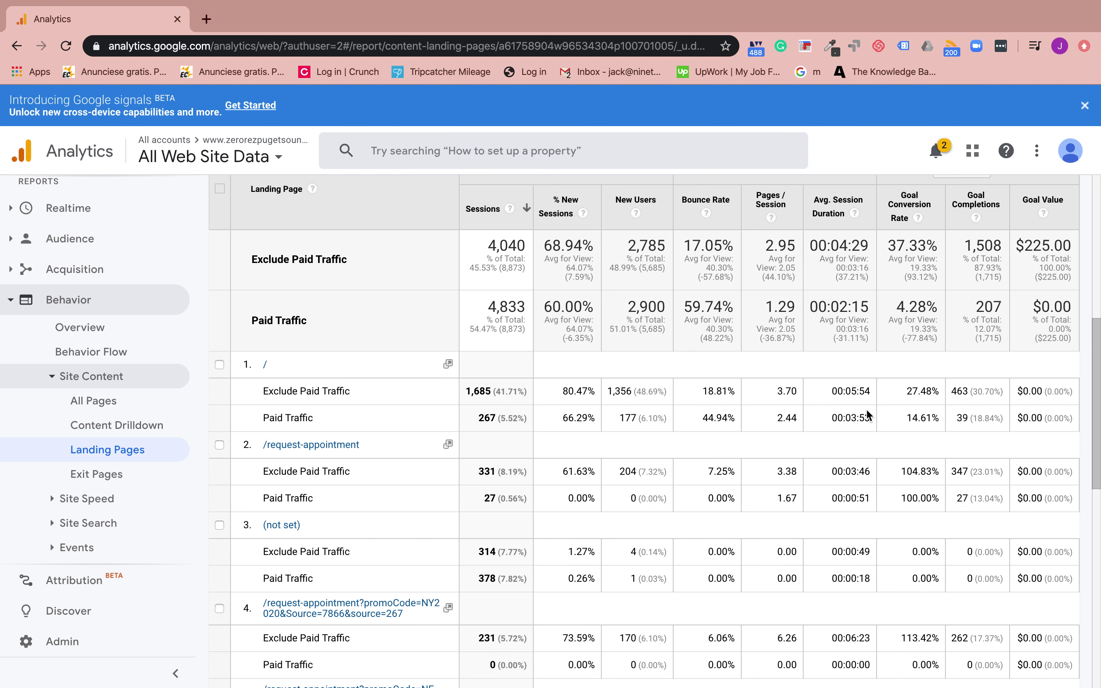
scroll(728, 554, down, 4)
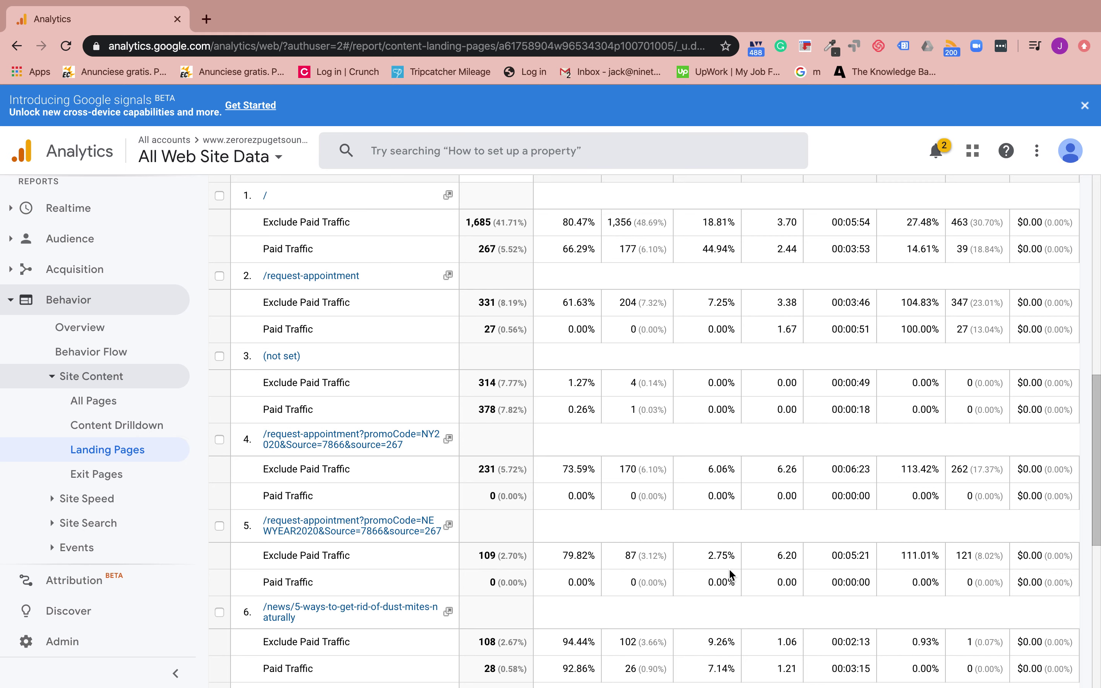
scroll(715, 577, down, 2)
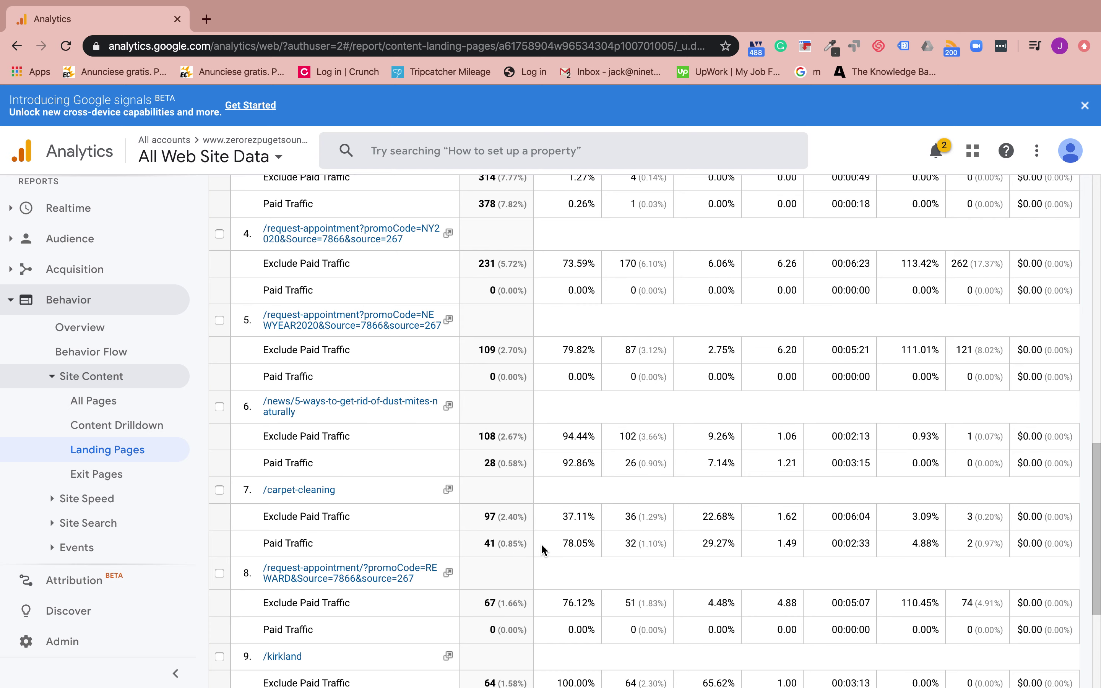
Step: Filter the landing page table by "/carpet-cleaning/"
scroll(555, 501, up, 1)
scroll(563, 501, up, 15)
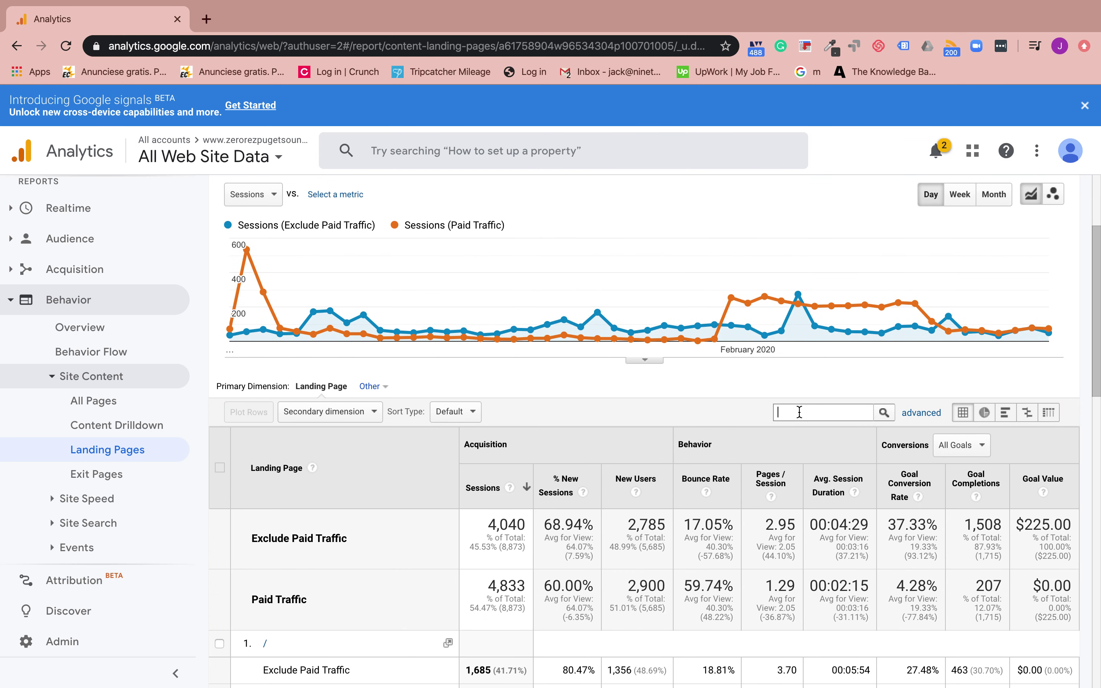
scroll(708, 410, up, 1)
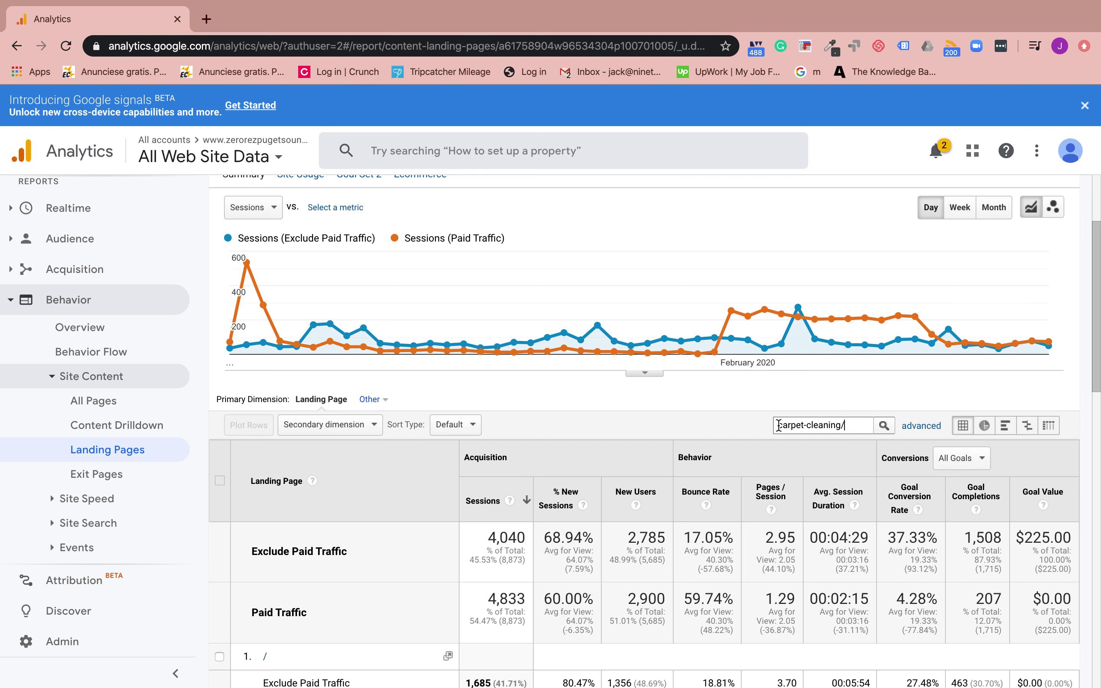
click(882, 425)
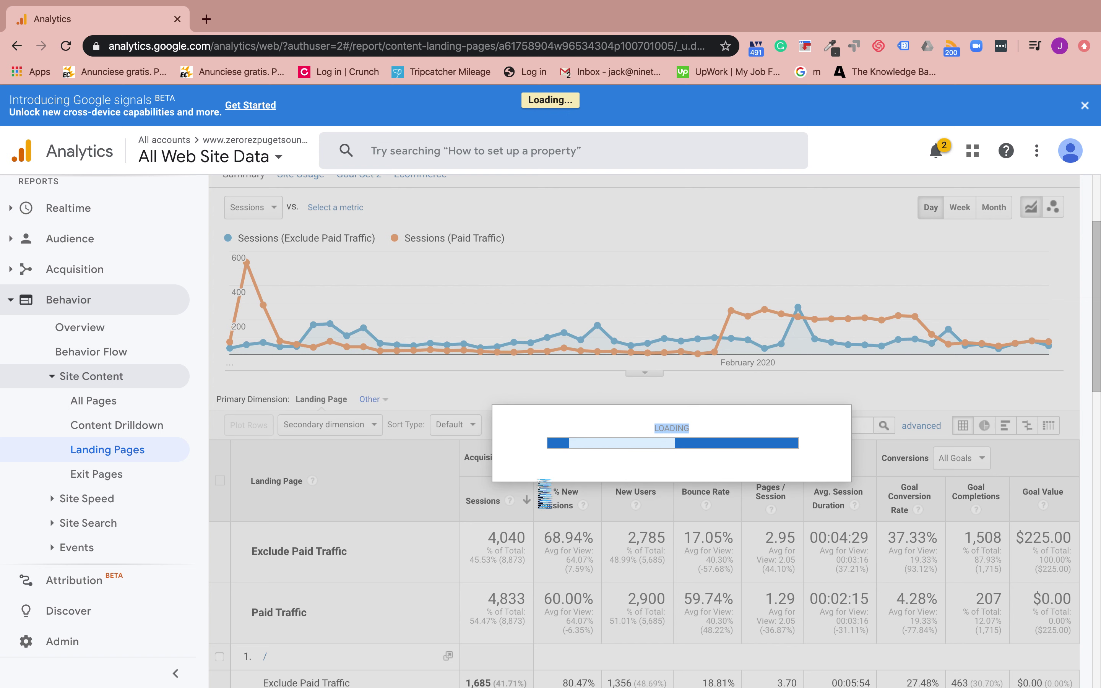
scroll(569, 554, down, 1)
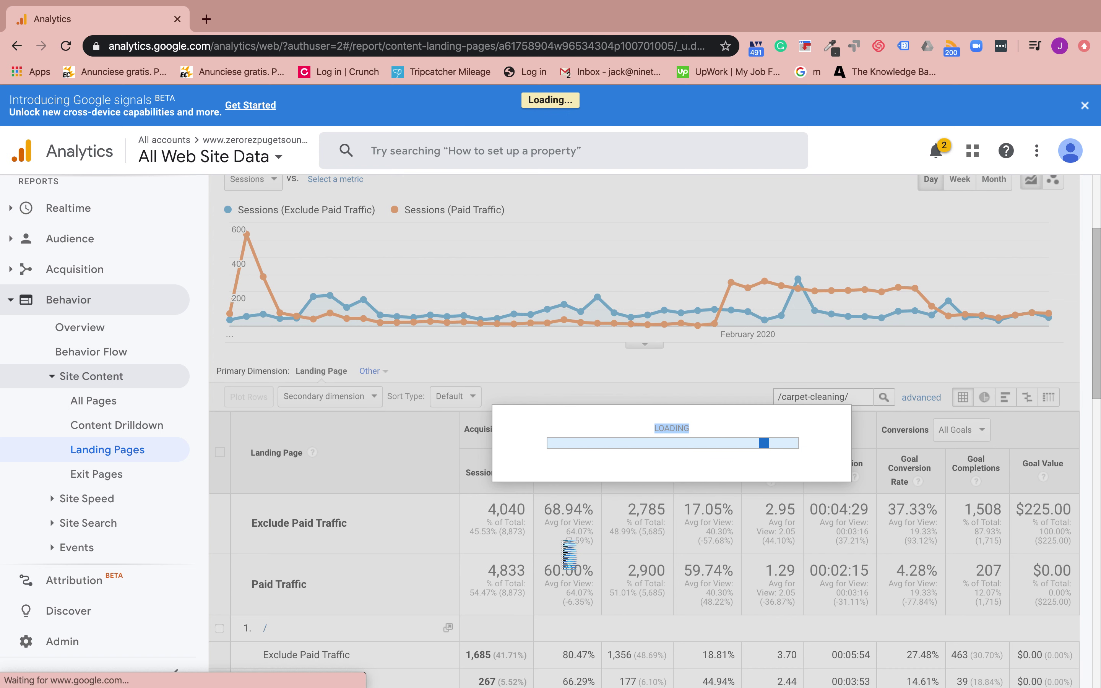
scroll(546, 574, down, 5)
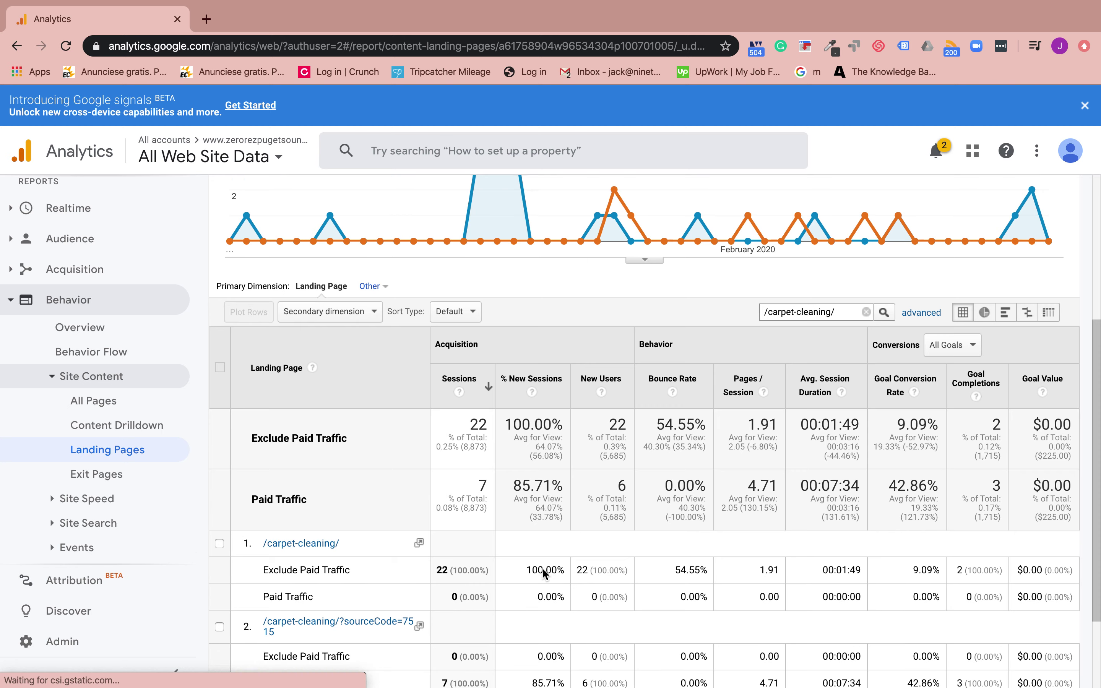
Step: Broaden the landing page filter by removing the trailing slash, searching for "/carpet-cleaning" instead
scroll(590, 533, up, 3)
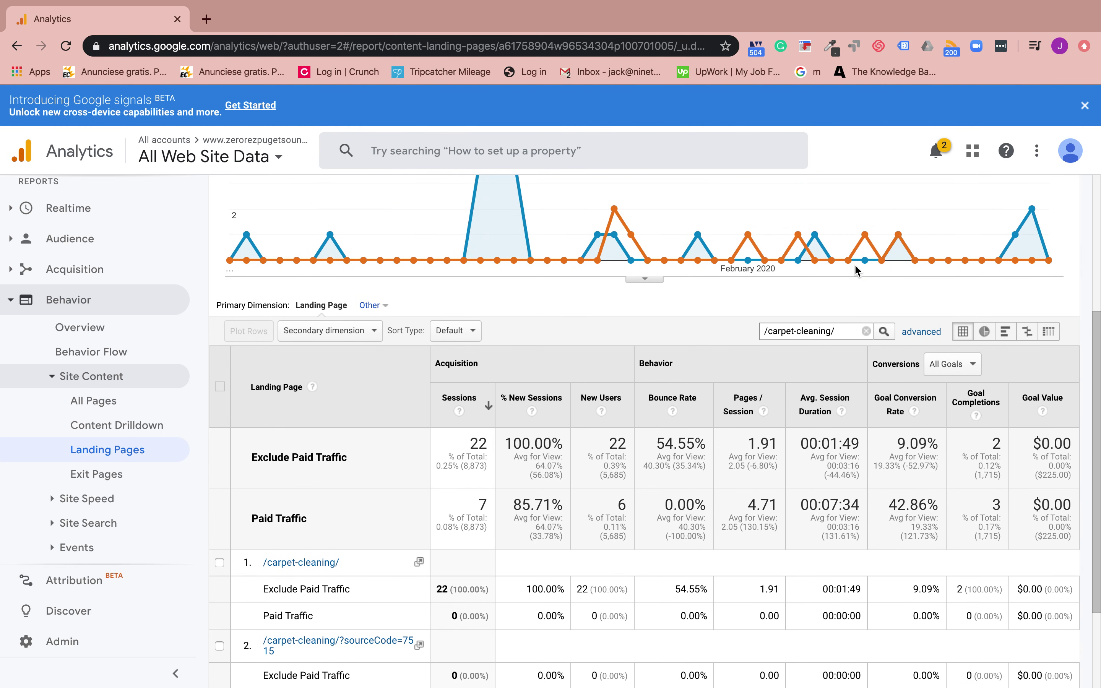
scroll(879, 240, up, 1)
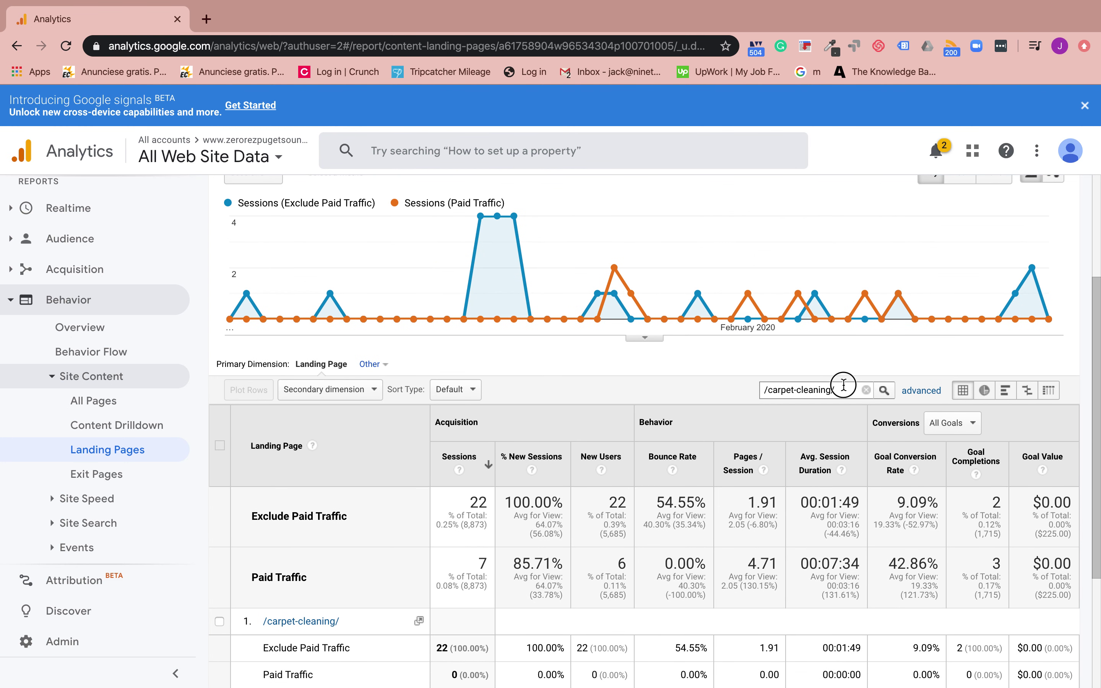
scroll(683, 324, up, 3)
scroll(694, 348, down, 2)
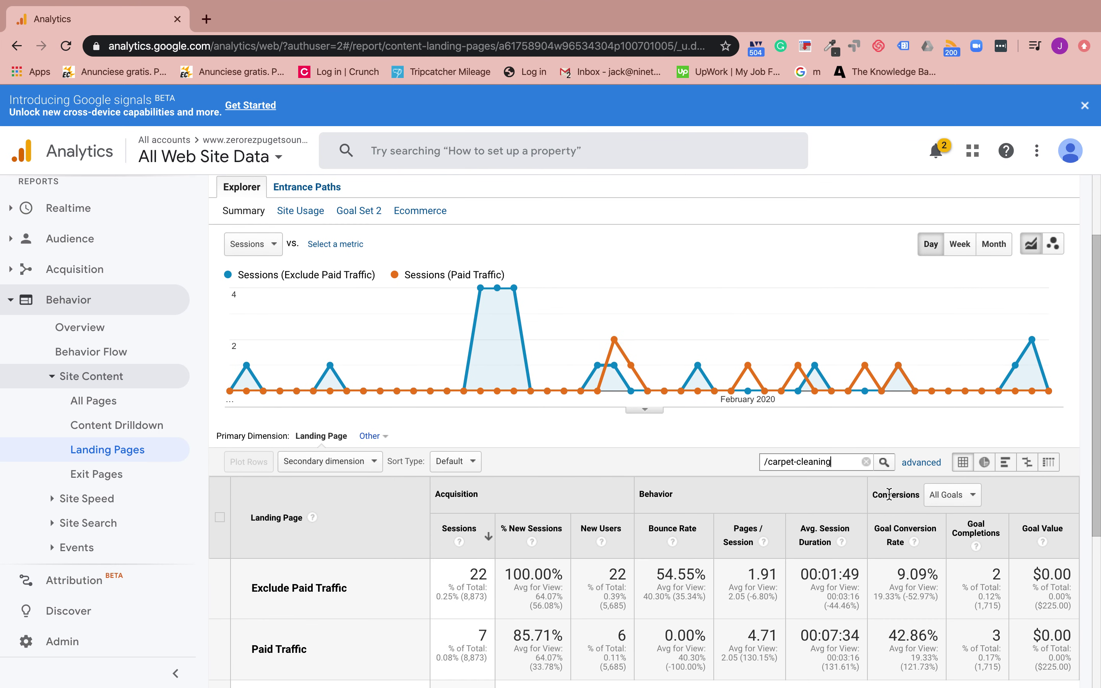
click(885, 462)
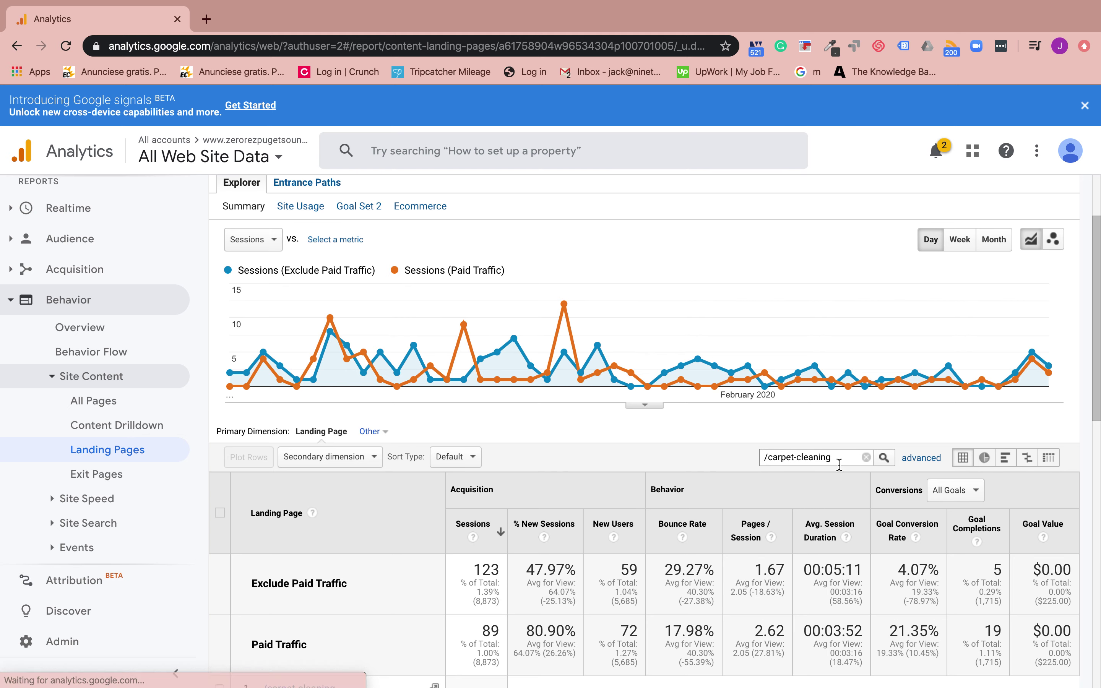
Step: Compare paid and non-paid sessions, bounce rate and goal completions across the carpet-cleaning landing page URL variants
scroll(728, 451, down, 5)
scroll(377, 560, down, 2)
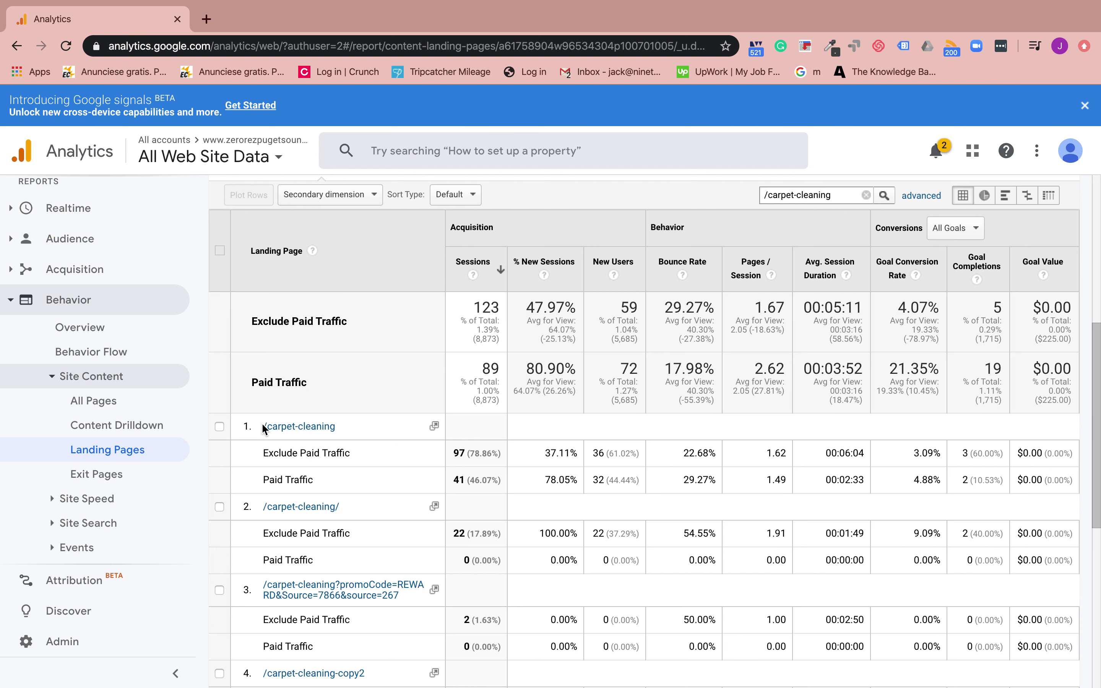
scroll(353, 565, down, 1)
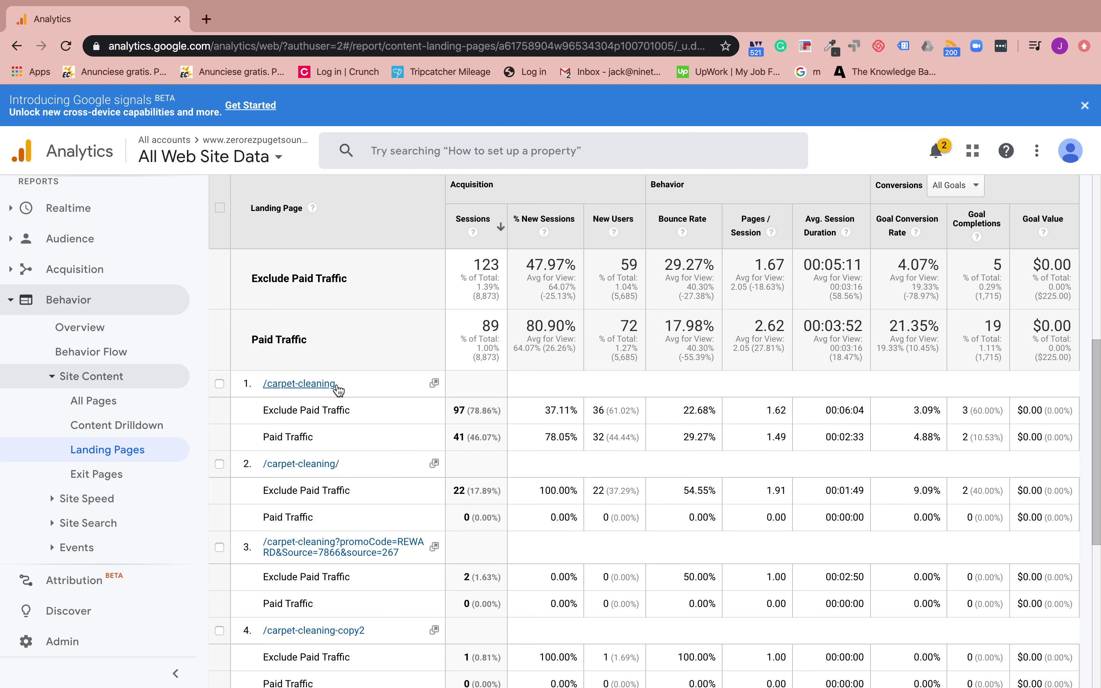
scroll(485, 496, down, 1)
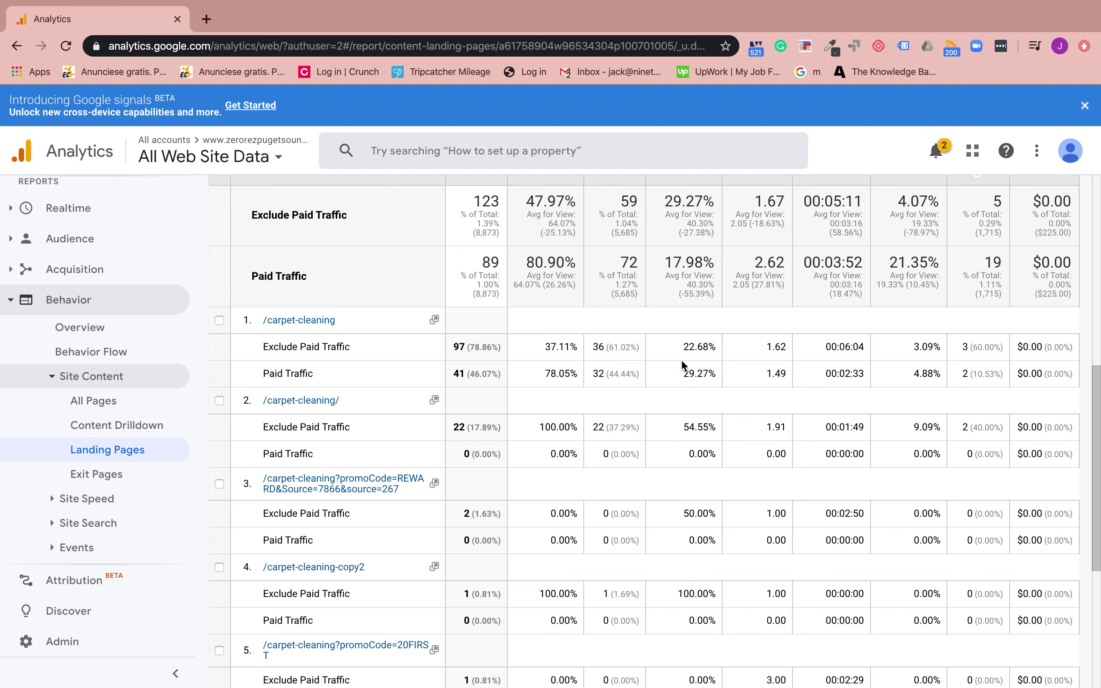
scroll(850, 405, down, 3)
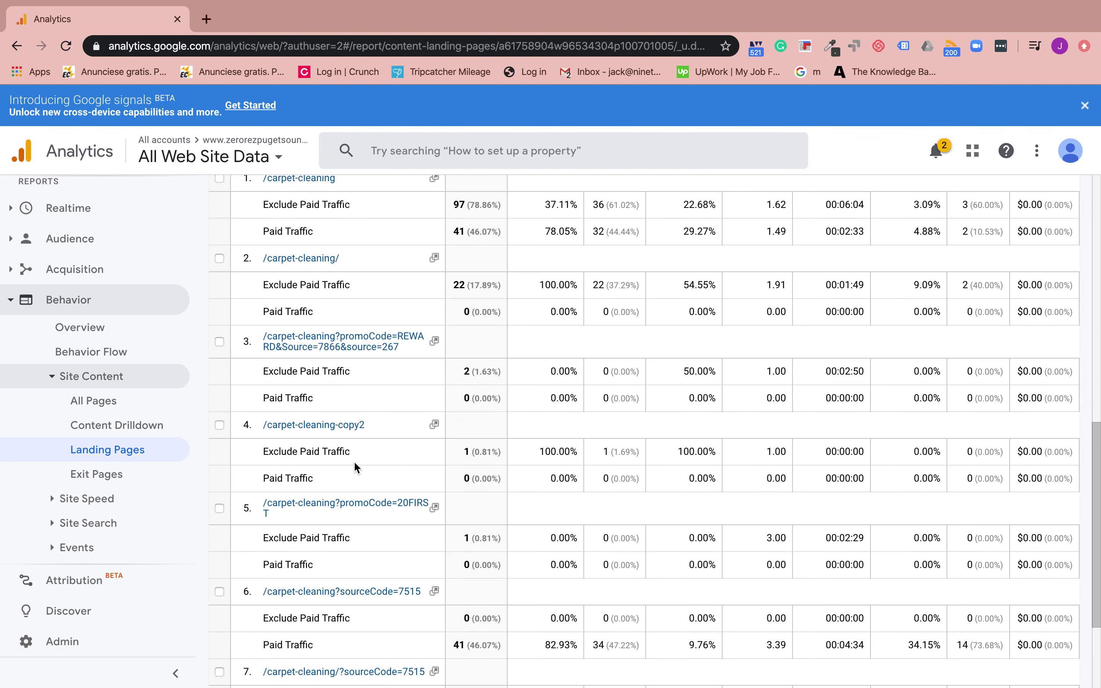
scroll(429, 408, up, 6)
scroll(453, 498, down, 8)
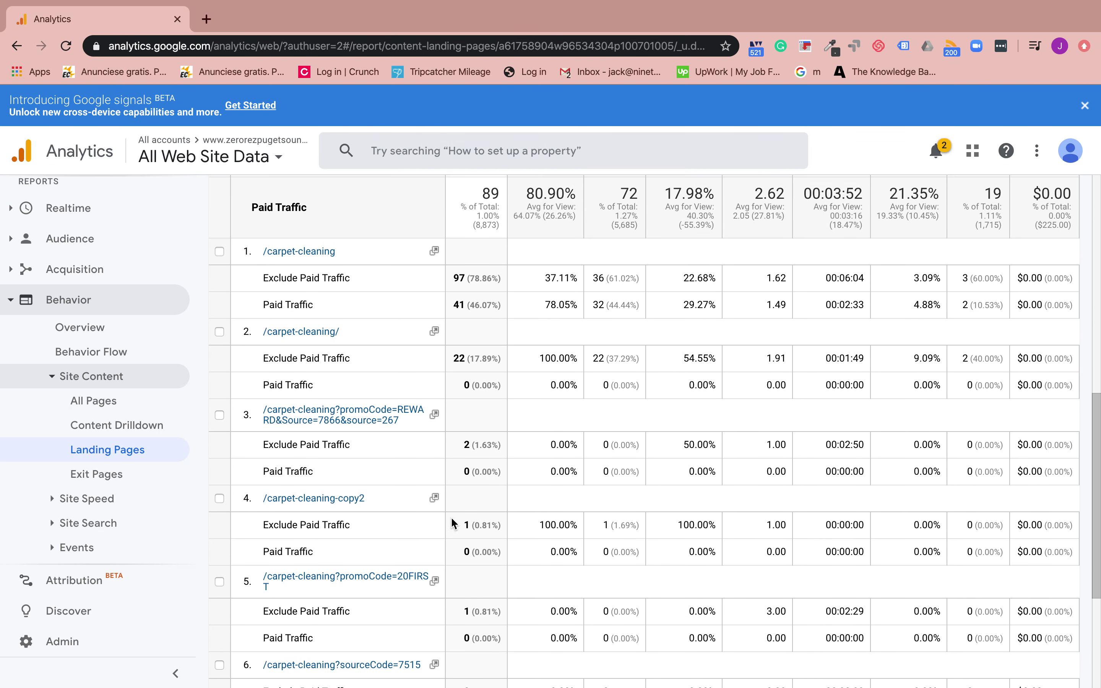
scroll(342, 561, up, 9)
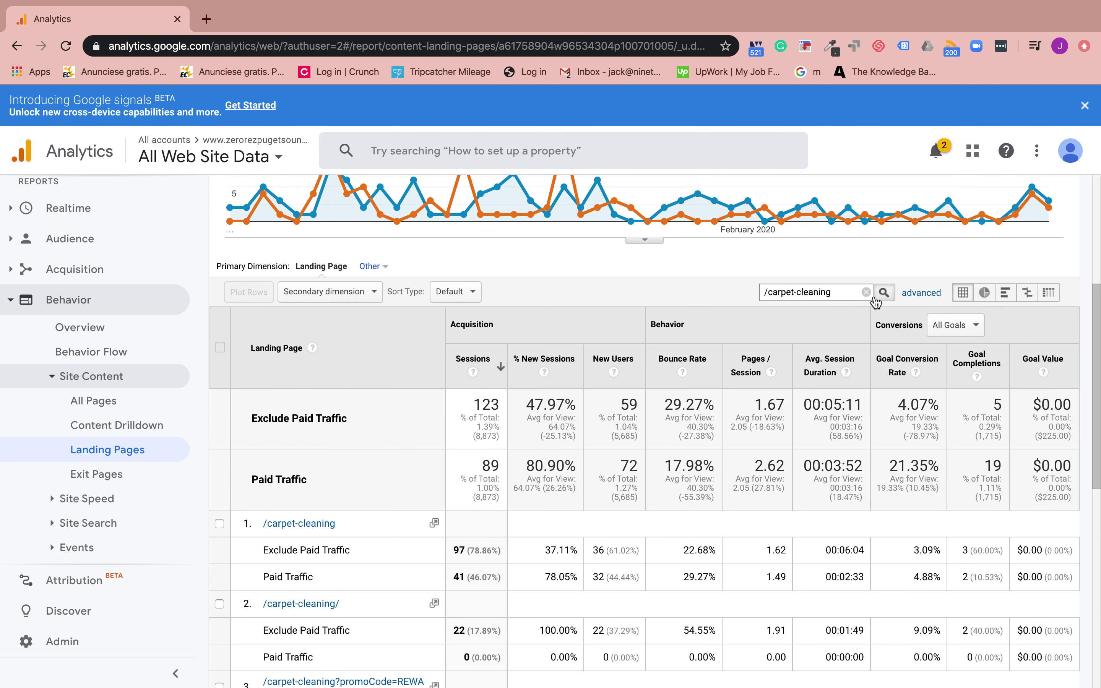
Step: Clear the carpet-cleaning filter and increase the number of rows shown in the landing page table
click(866, 292)
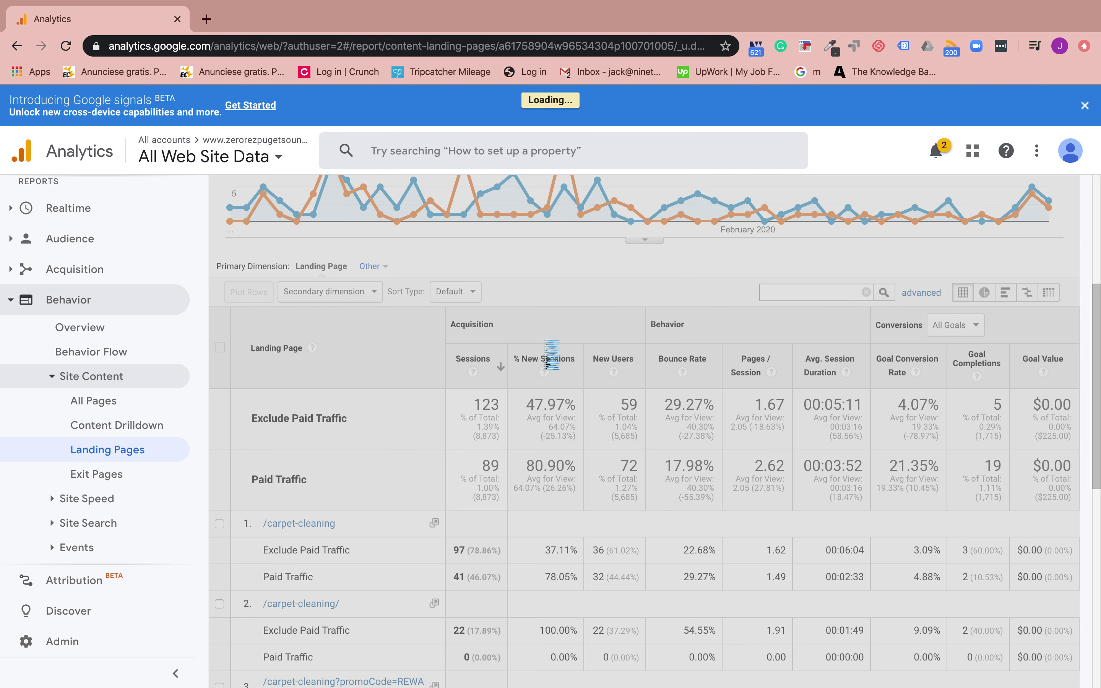
scroll(720, 494, down, 15)
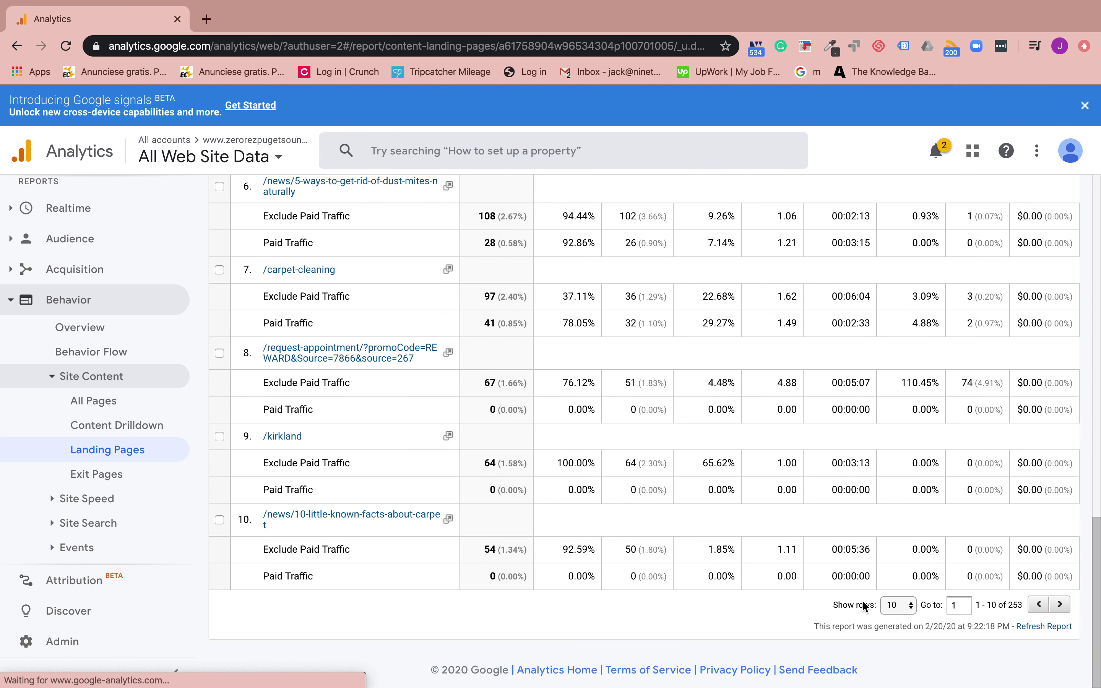
click(900, 610)
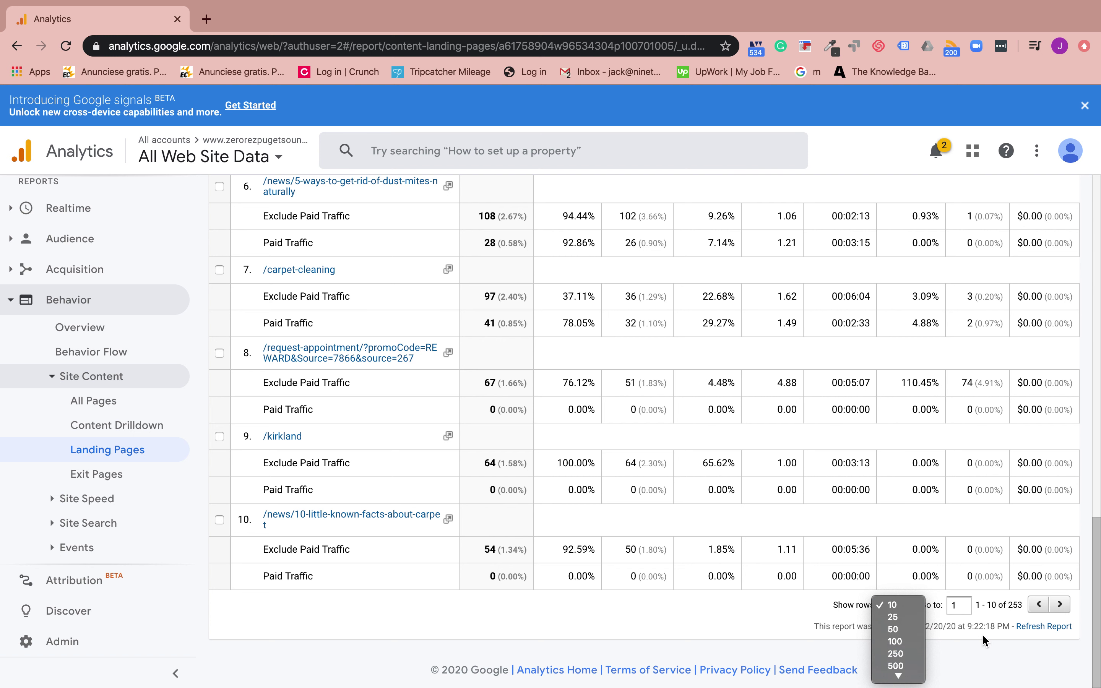
mouse_move(898, 676)
click(896, 637)
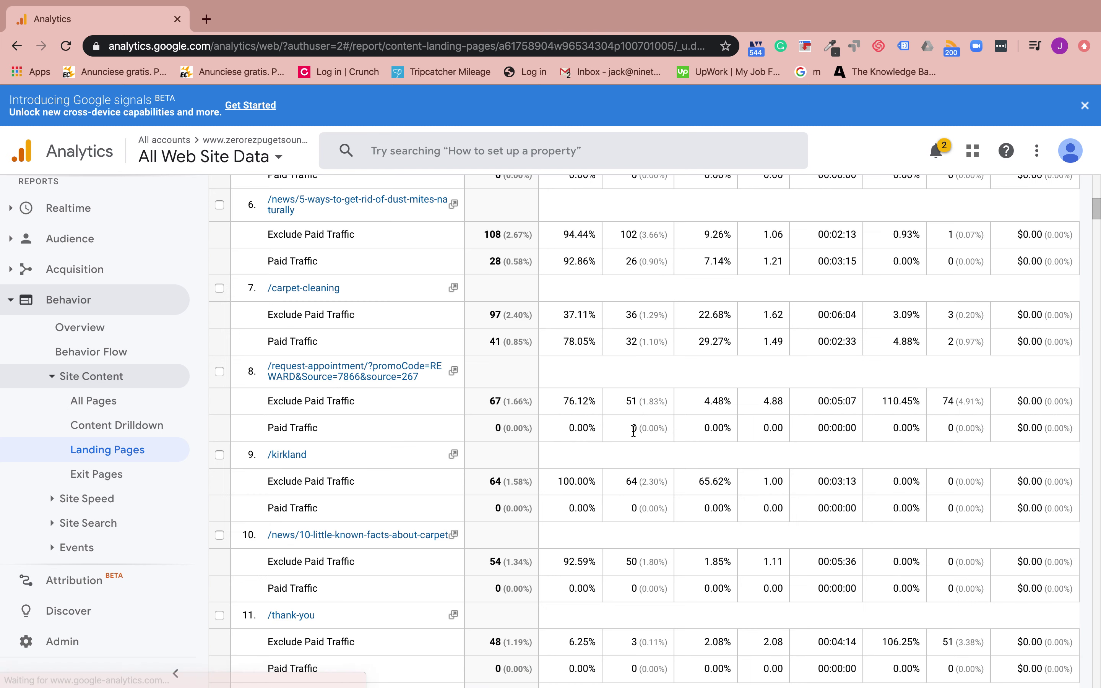
Step: Examine the expanded landing page list and the sessions chart, comparing Exclude Paid Traffic with Paid Traffic per page and in total
scroll(632, 428, down, 8)
scroll(624, 490, down, 4)
scroll(633, 526, down, 3)
scroll(634, 526, down, 4)
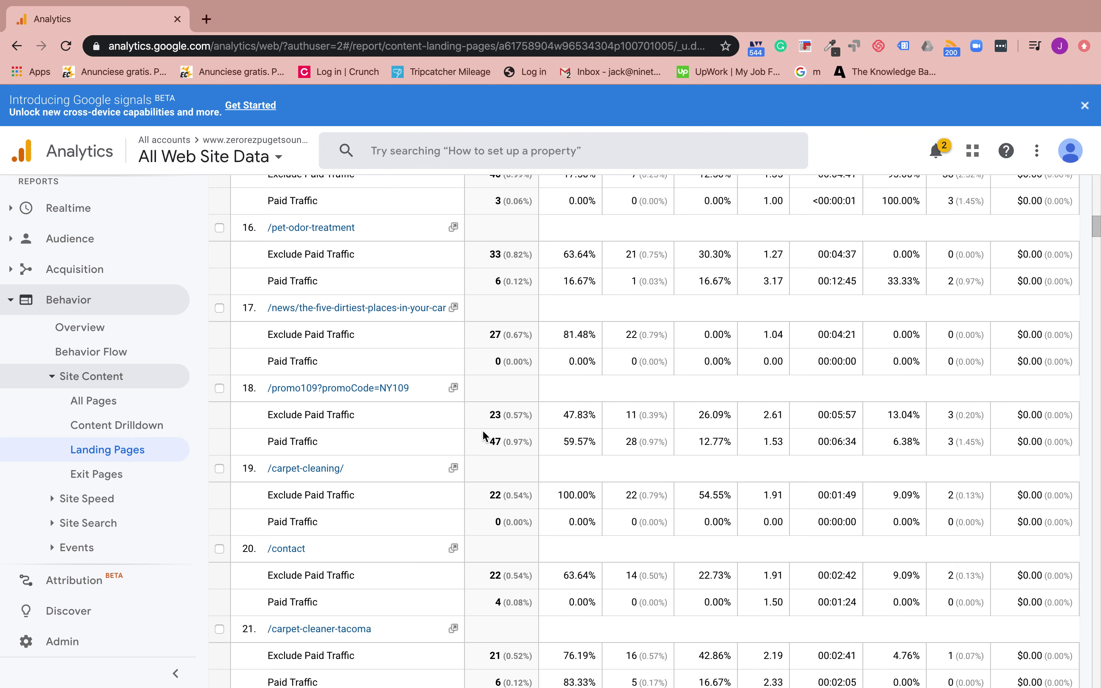
scroll(484, 436, up, 15)
scroll(512, 371, up, 10)
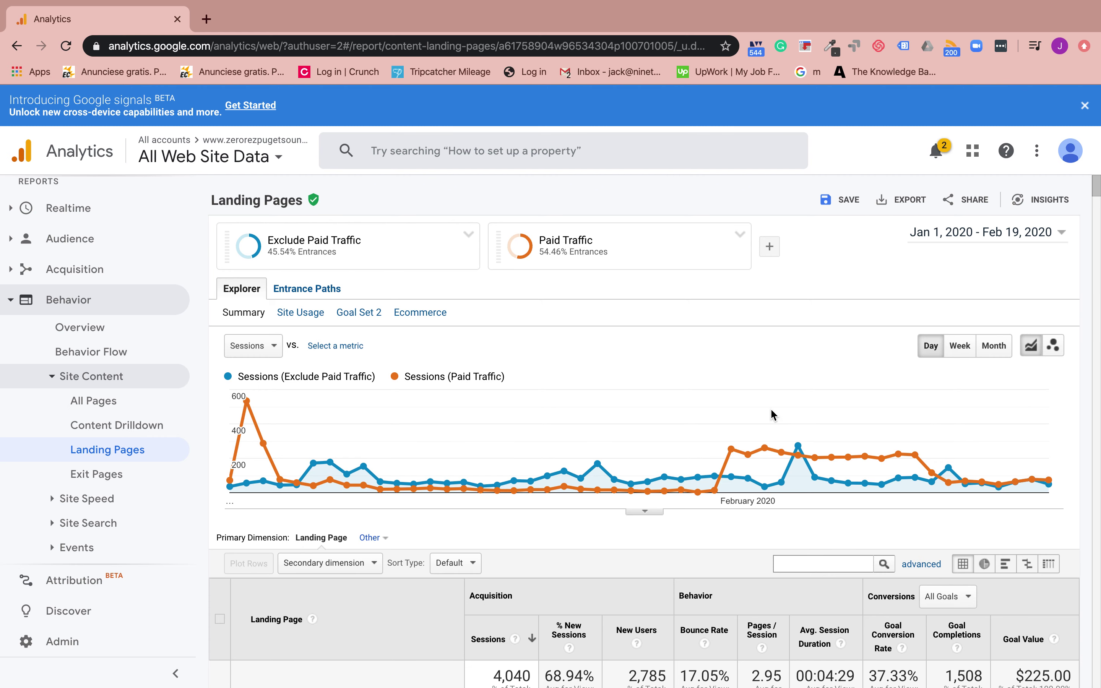
scroll(797, 318, down, 3)
scroll(361, 585, down, 4)
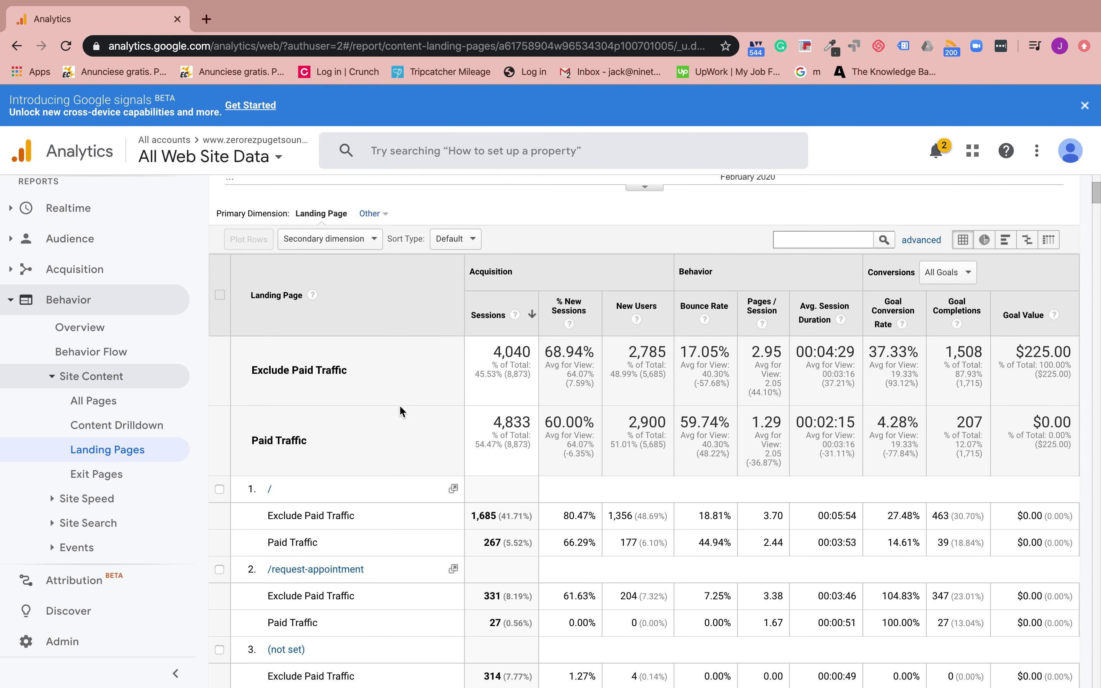
scroll(384, 406, down, 2)
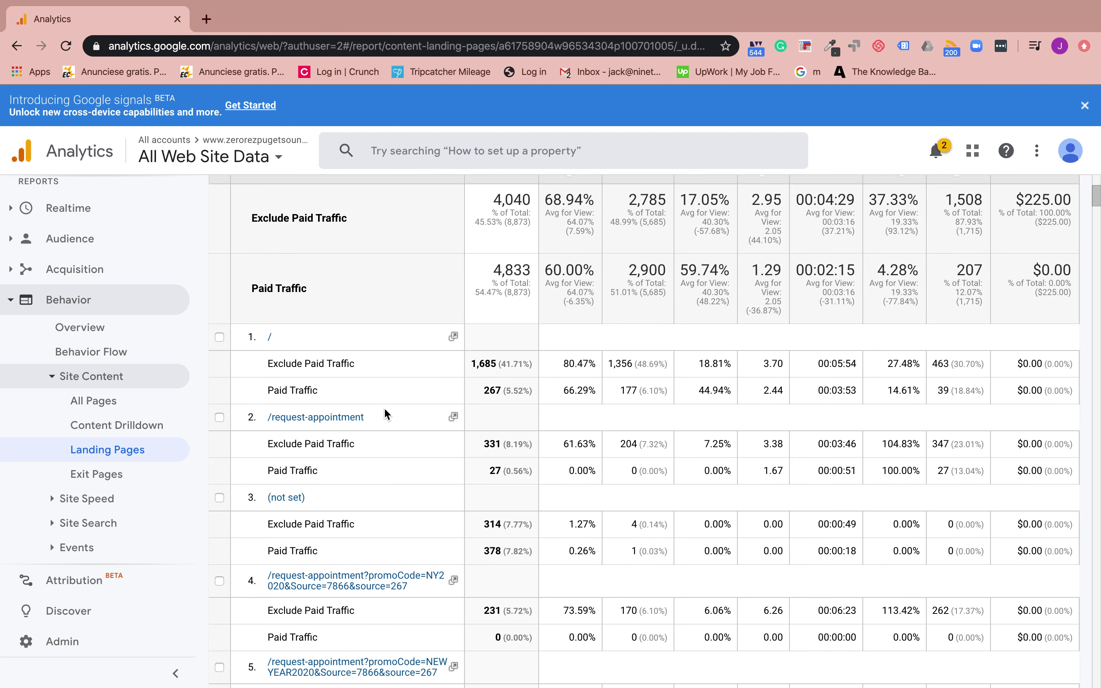
scroll(666, 337, up, 3)
scroll(666, 337, up, 5)
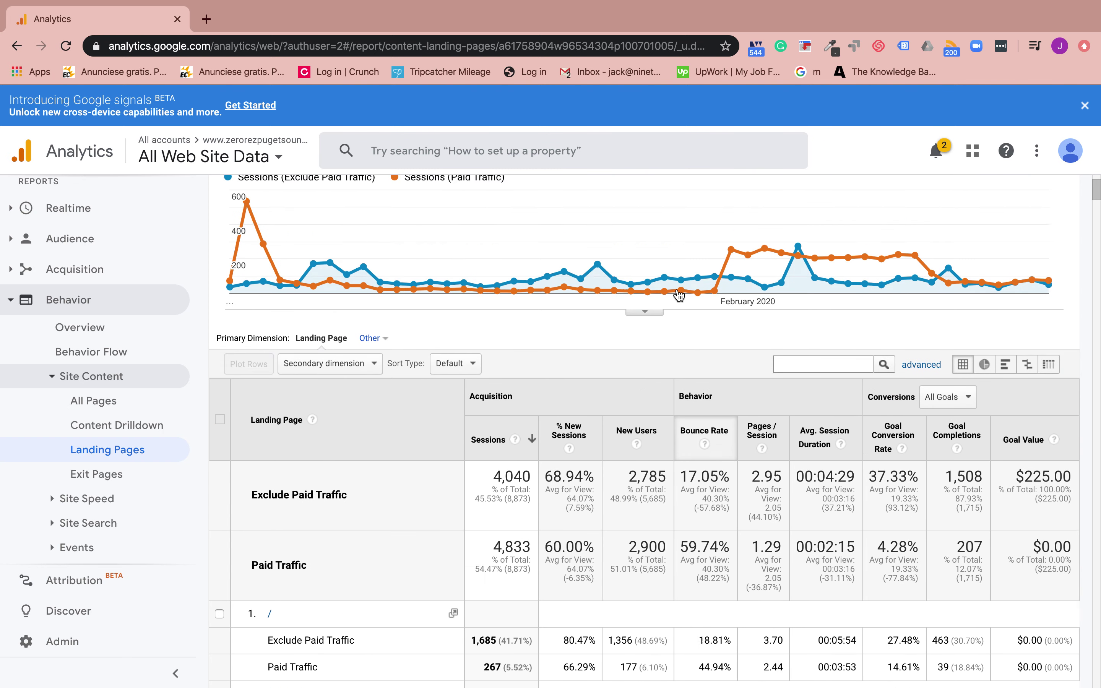